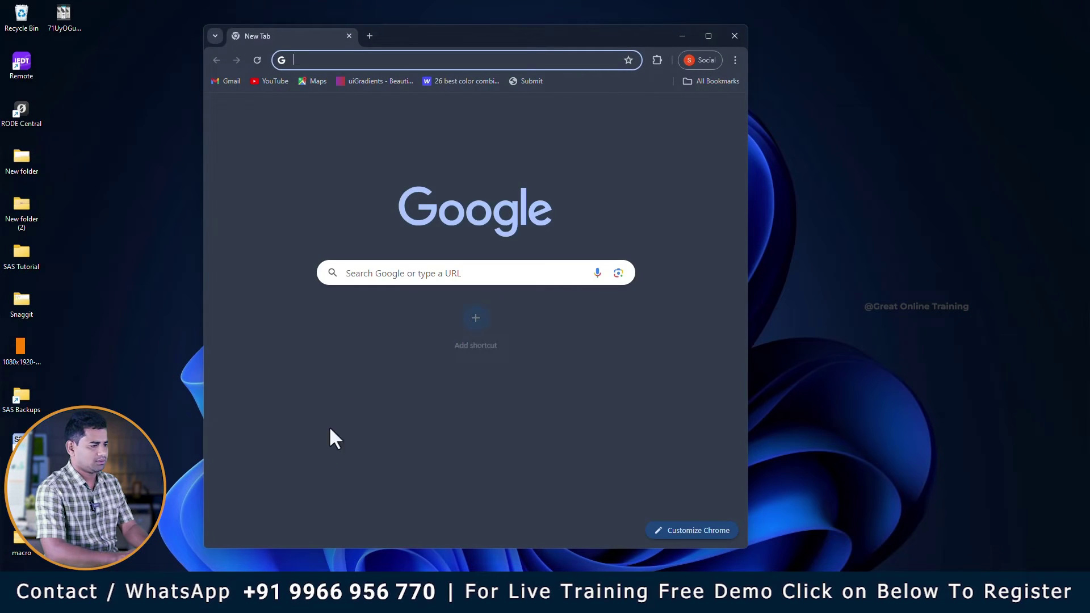
# - Maximize Chrome and search Google for 'sas oda login'
pyautogui.click(710, 34)
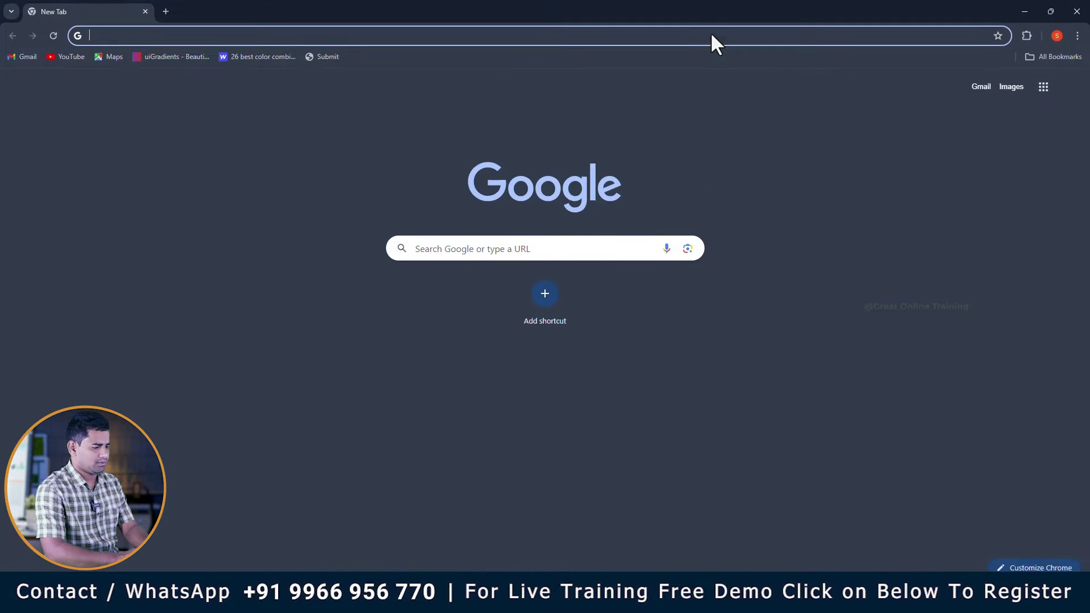
pyautogui.click(462, 249)
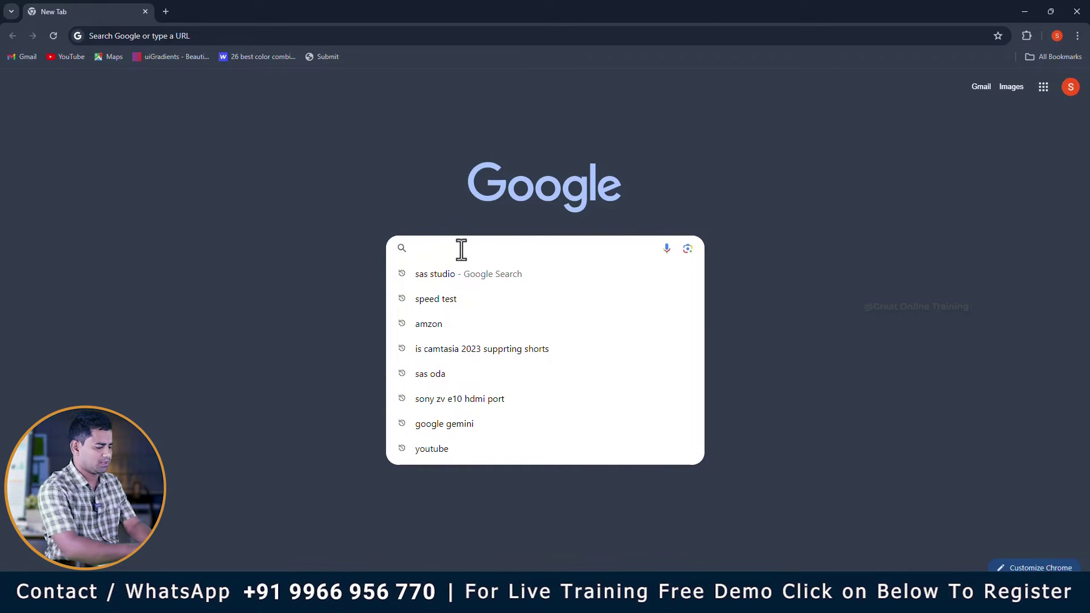
pyautogui.write('sas oda')
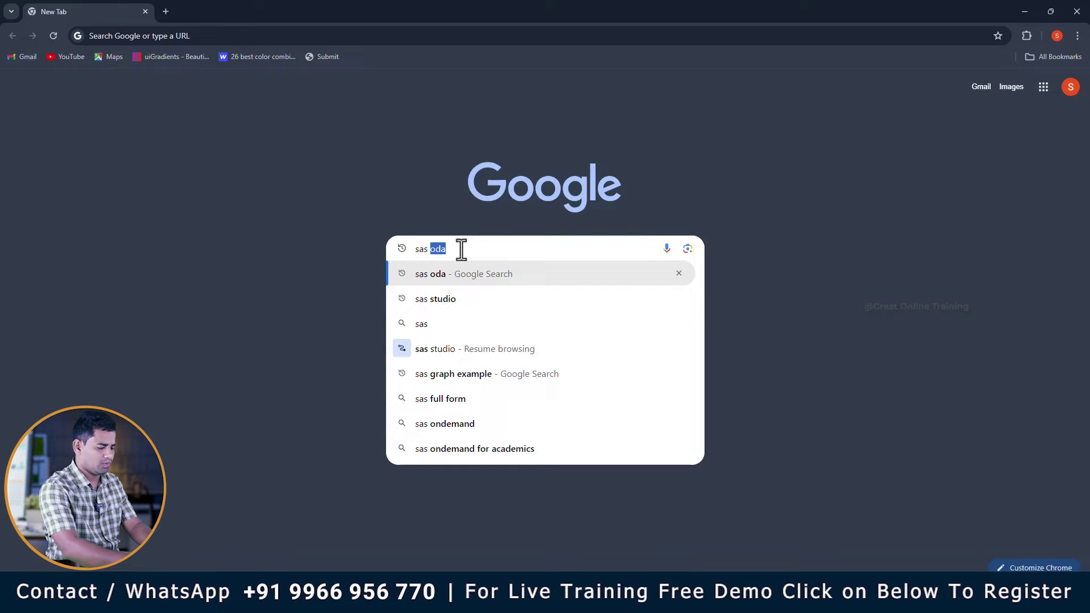
pyautogui.write(' lo')
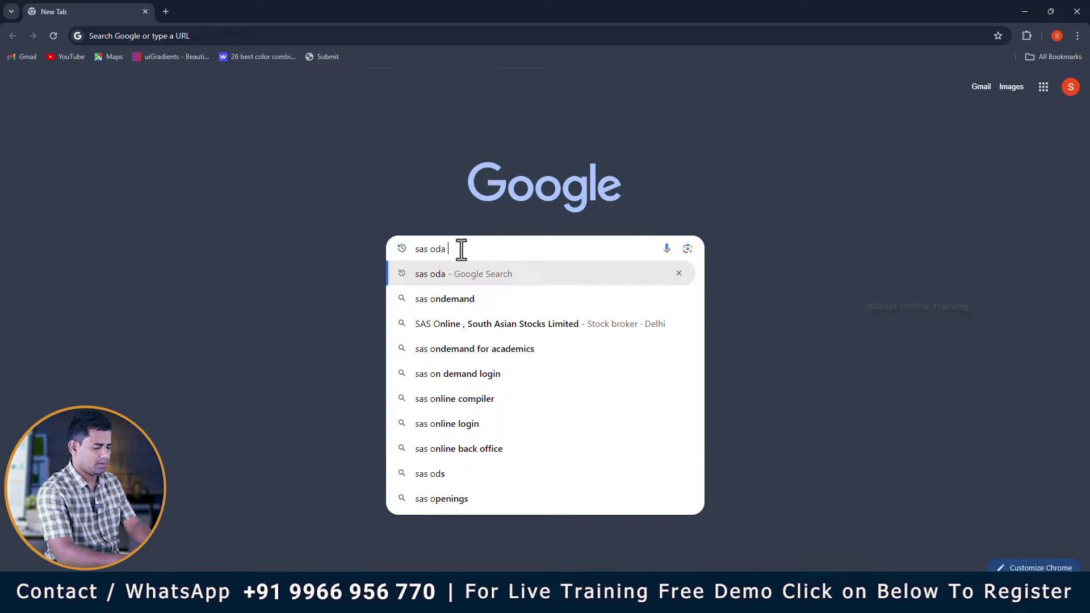
pyautogui.write('gin')
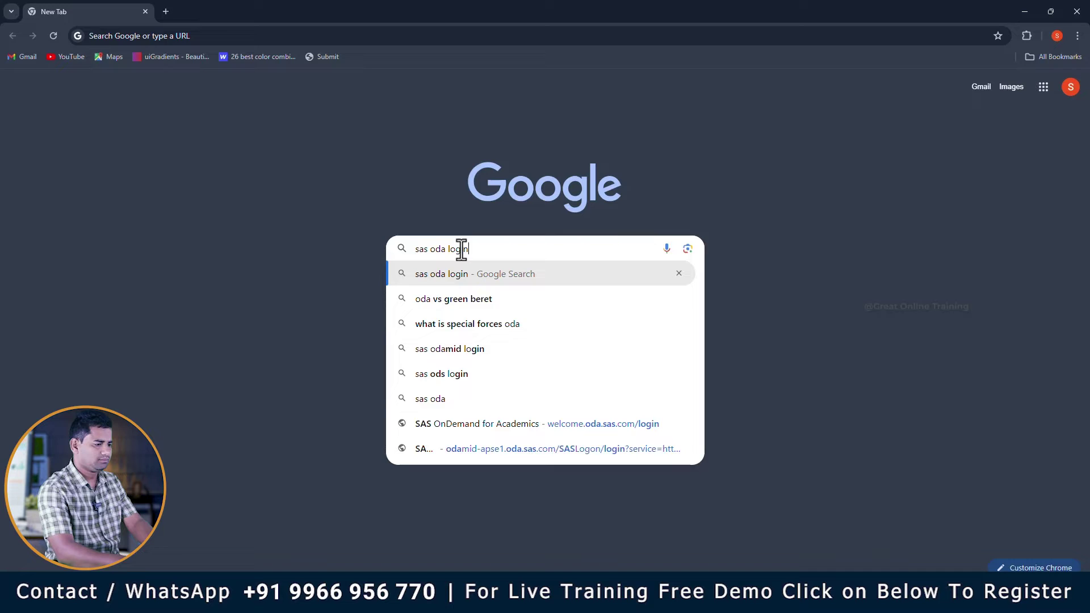
pyautogui.press('Return')
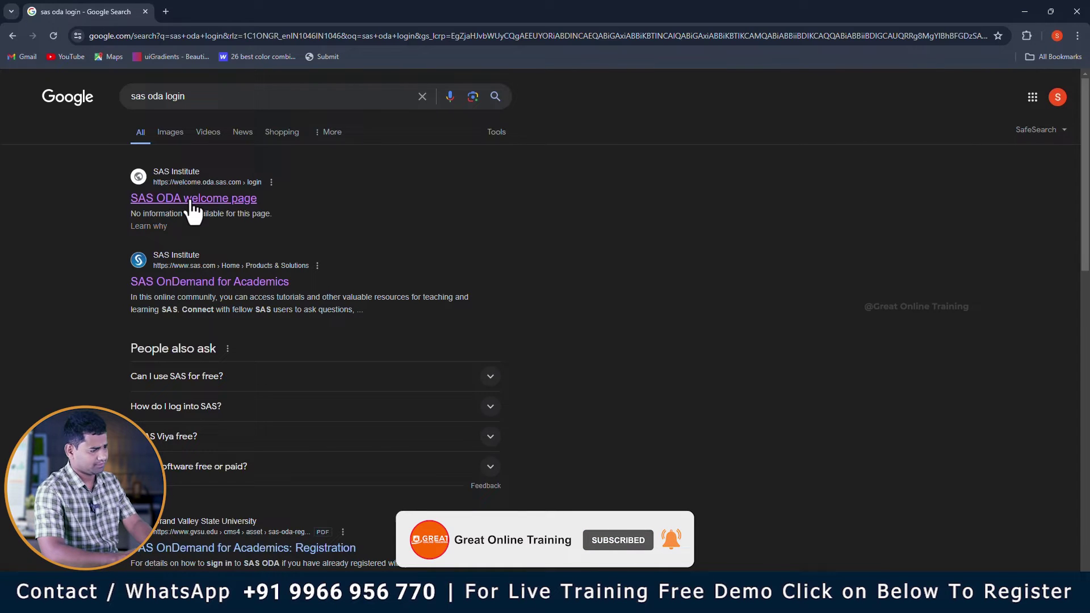
# - Open the SAS ODA welcome page result and bring up its Sign In form
pyautogui.click(192, 202)
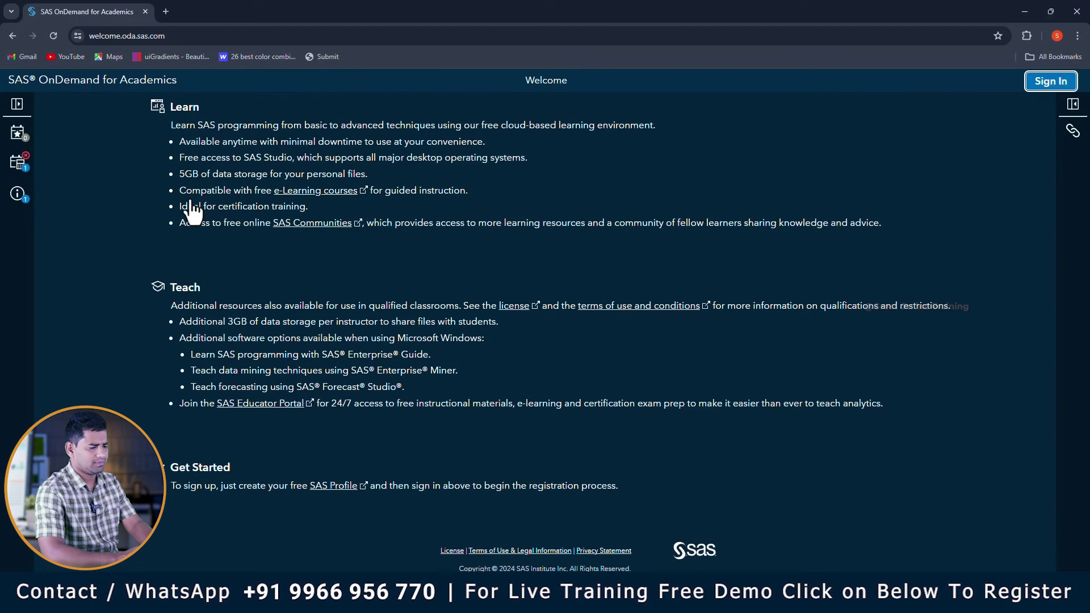
pyautogui.click(1039, 88)
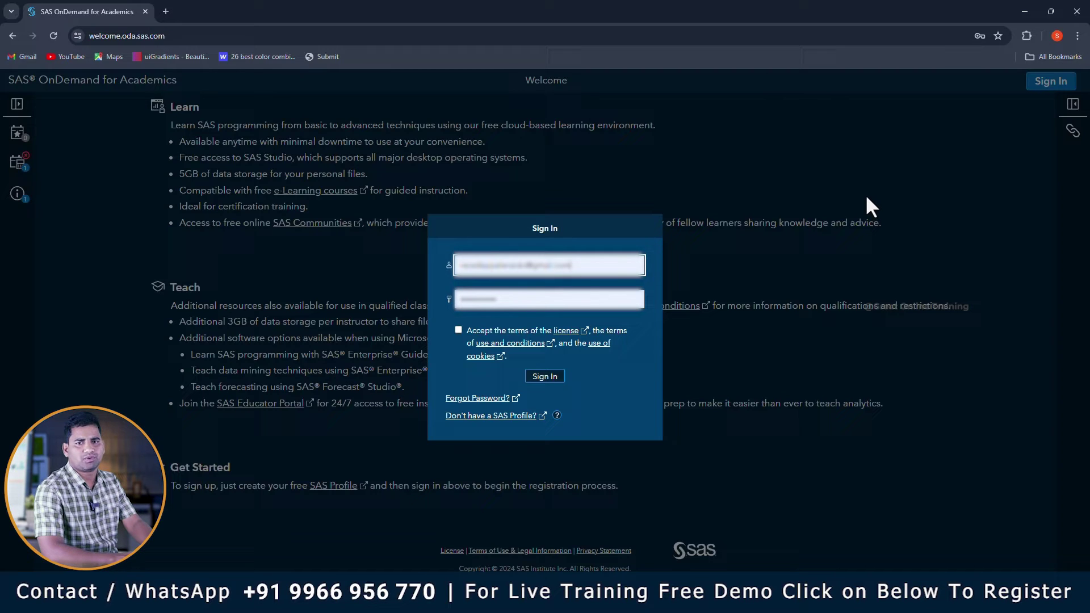
# - Start a new SAS profile with English as preferred language and an affiliation chosen
pyautogui.click(471, 417)
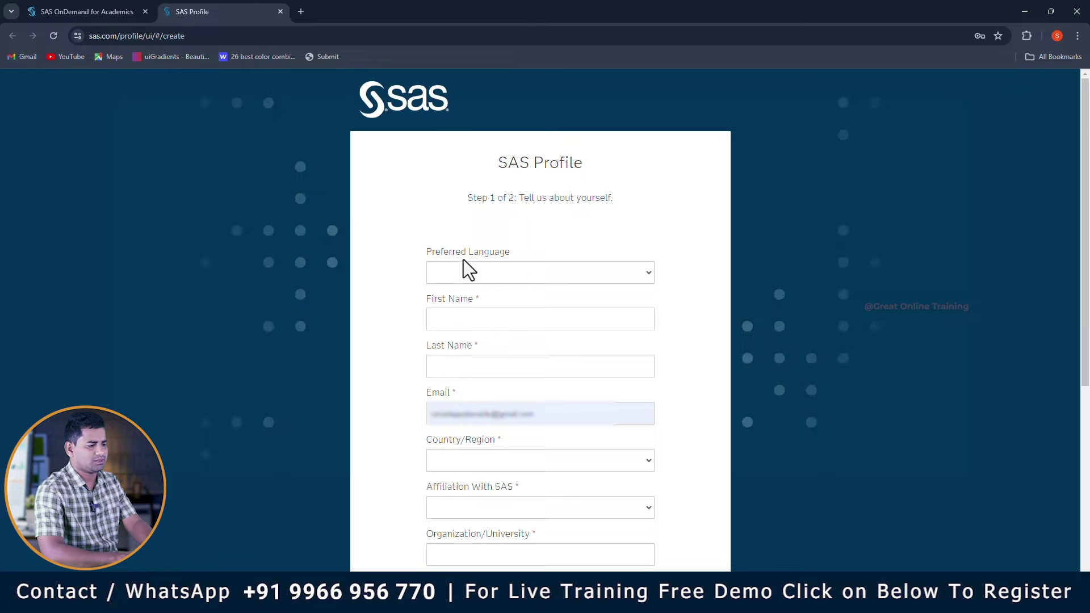
pyautogui.click(467, 267)
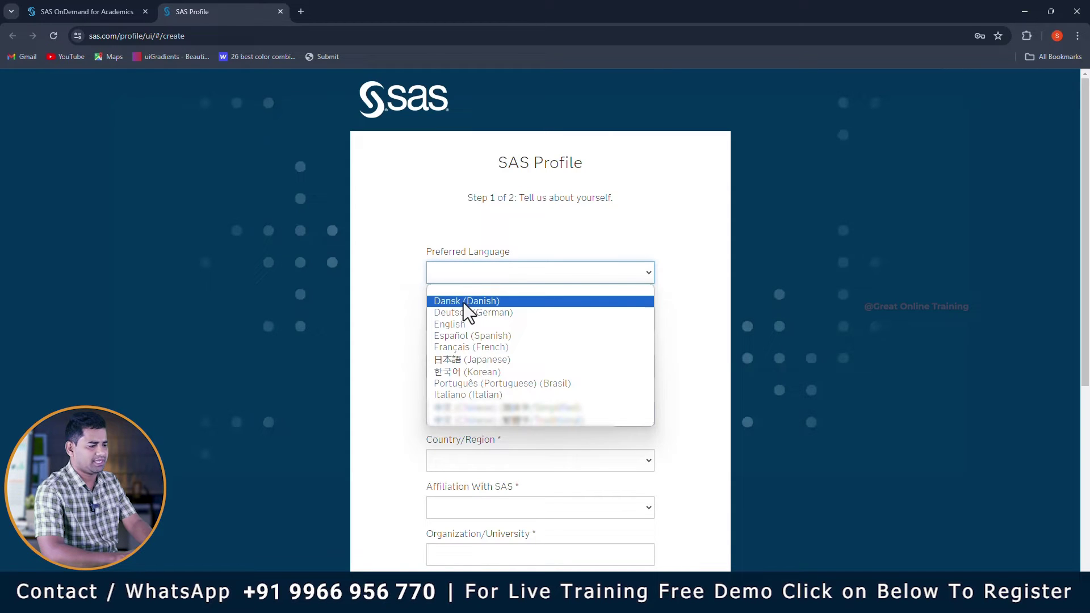
pyautogui.click(472, 322)
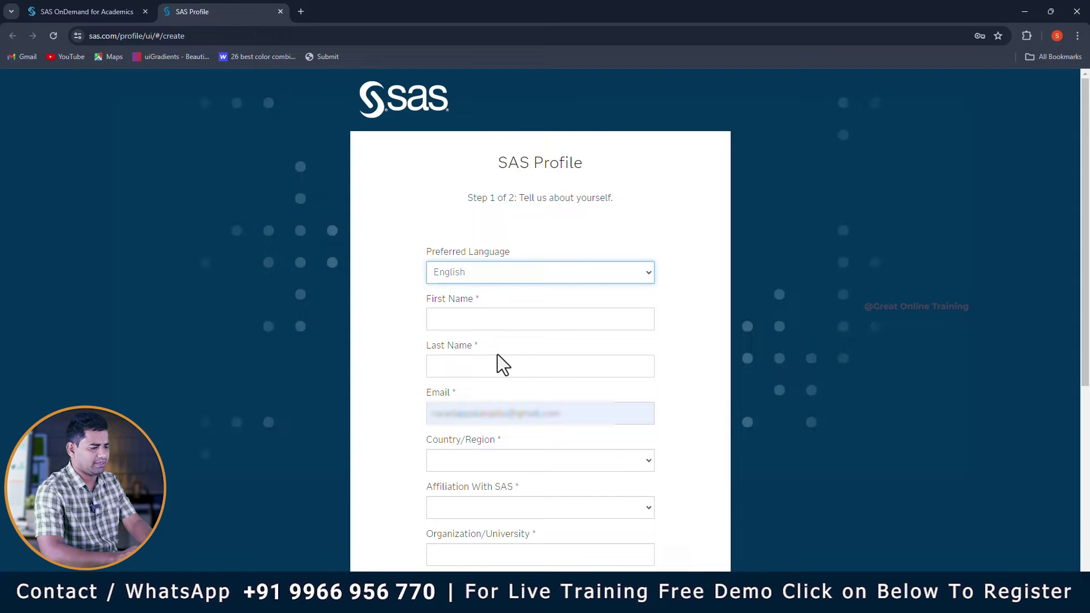
pyautogui.scroll(-3, 497, 354)
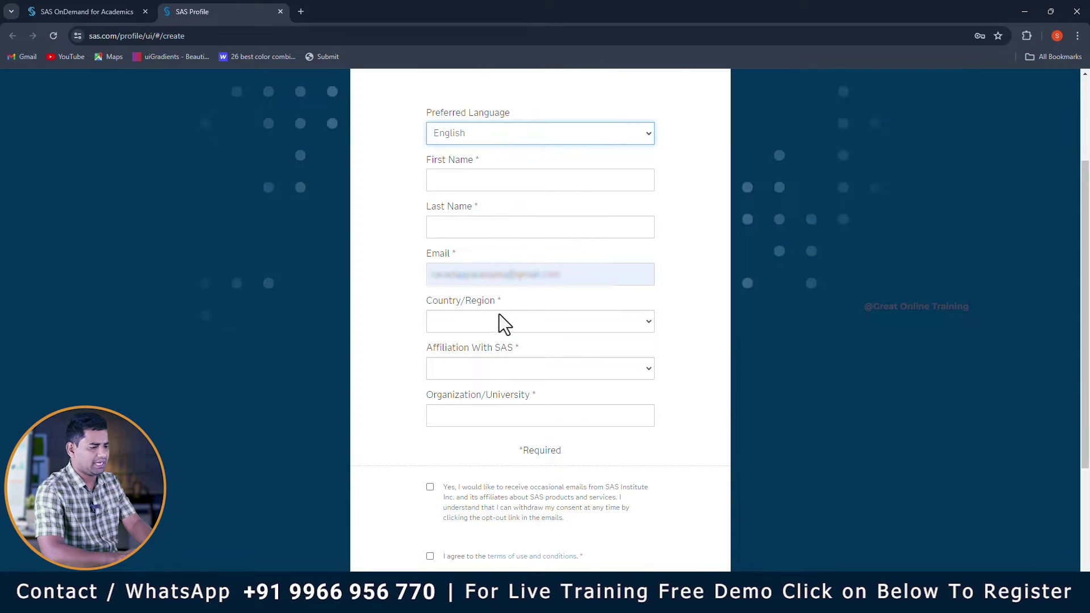
pyautogui.click(476, 373)
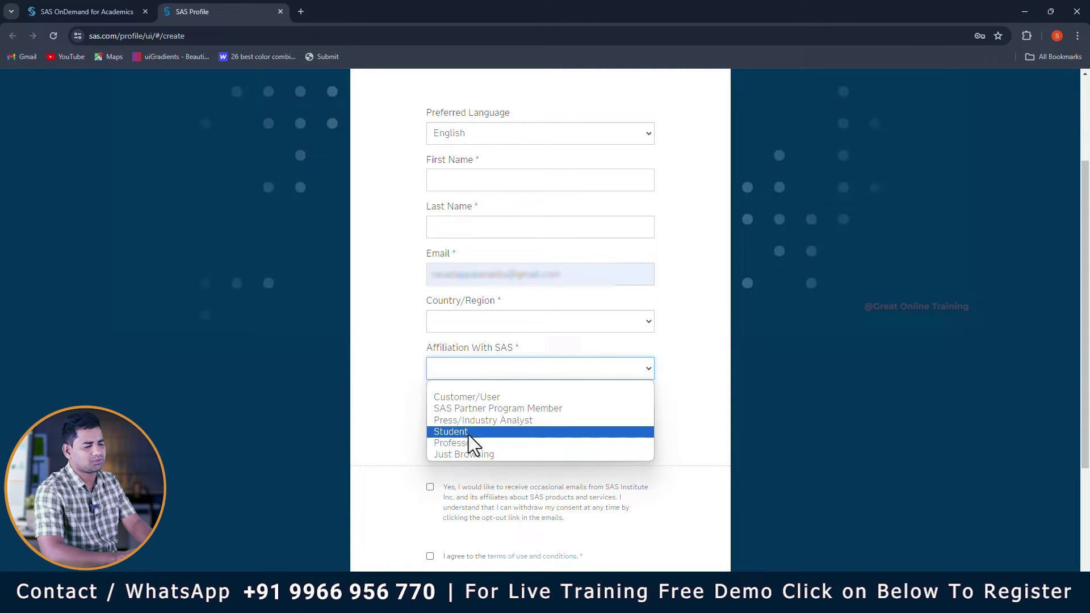
pyautogui.click(392, 386)
# - Fill in the organization field and submit the new profile request
pyautogui.click(457, 419)
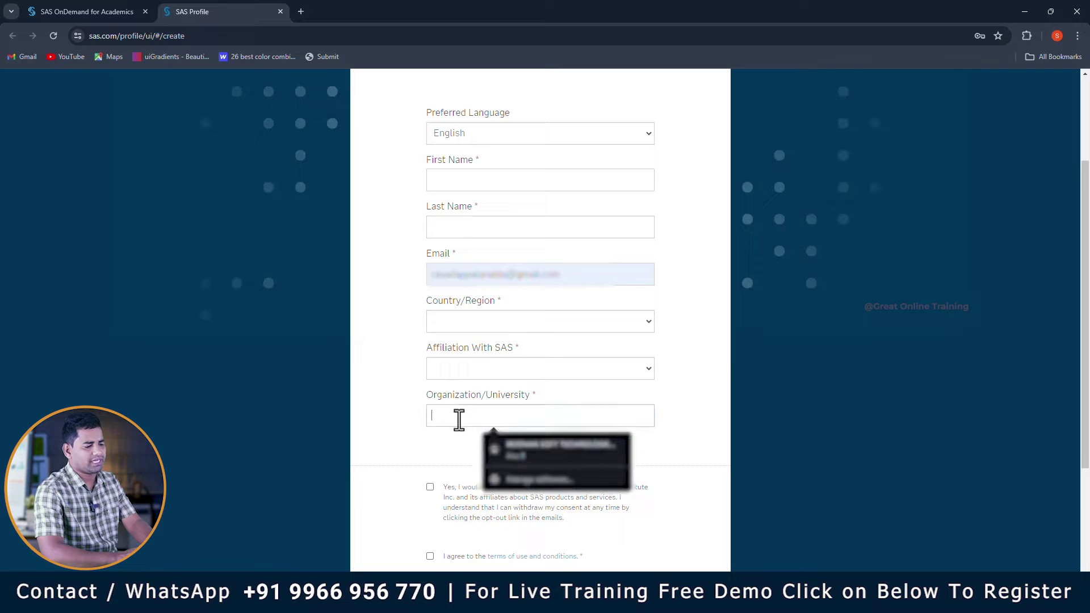
pyautogui.click(411, 408)
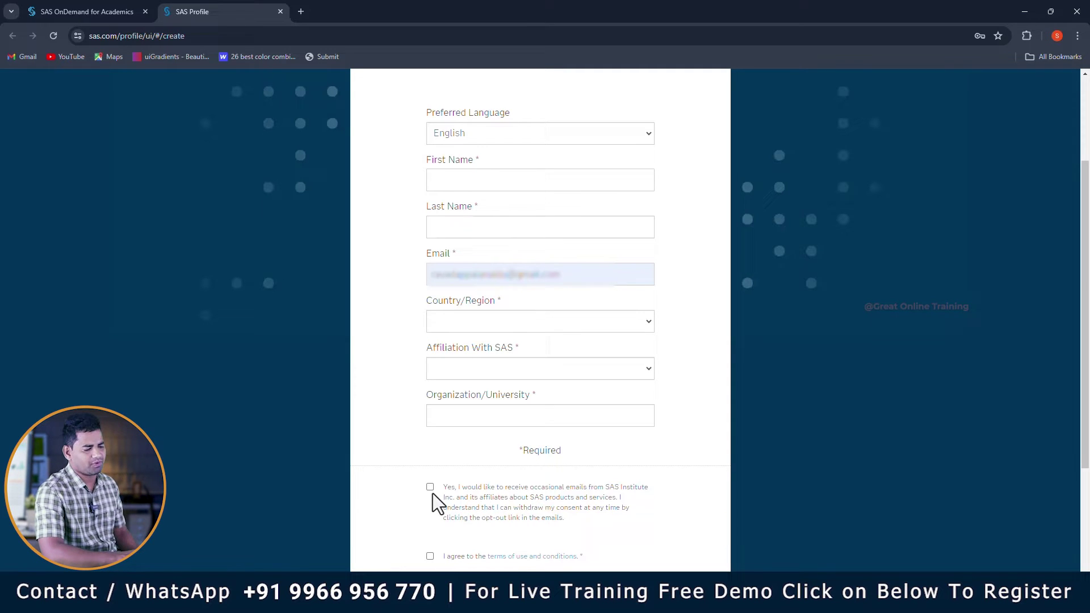
pyautogui.scroll(-2, 436, 513)
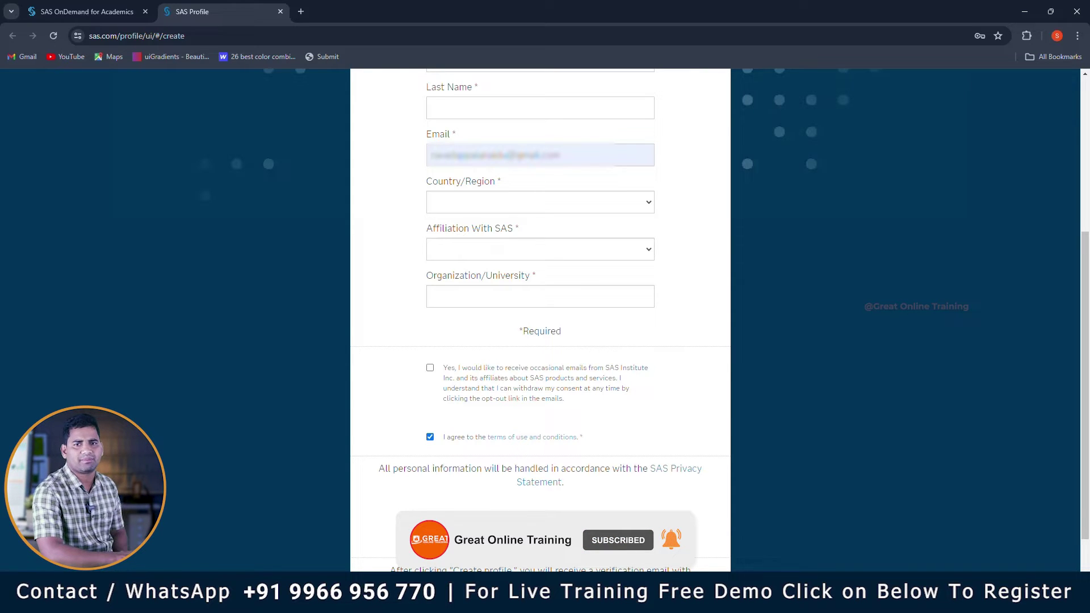
pyautogui.click(559, 513)
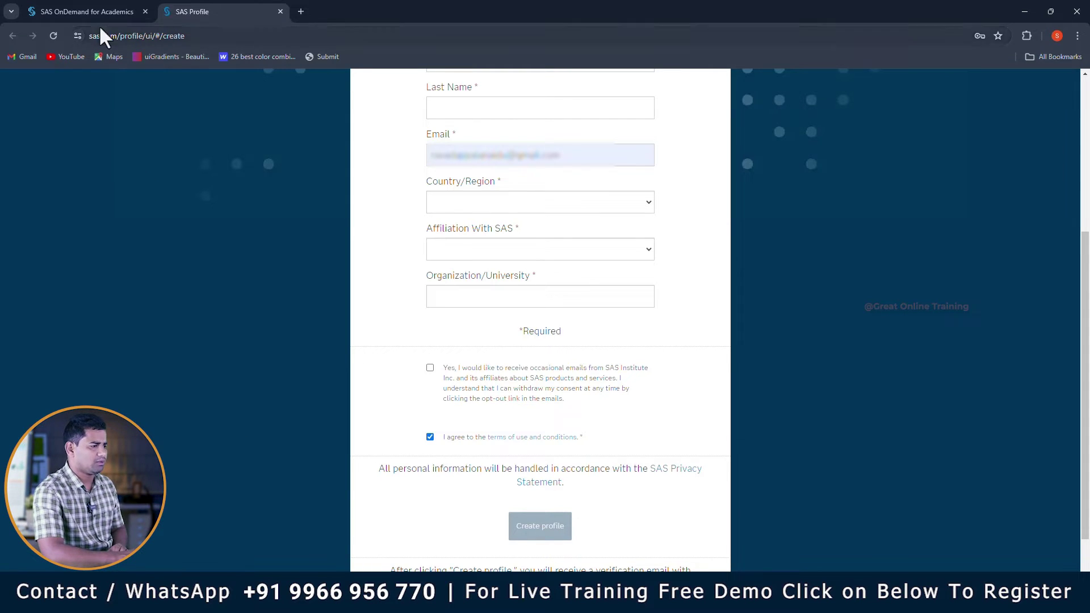
# - Back on the SAS OnDemand tab, sign in after accepting the terms of use
pyautogui.click(91, 8)
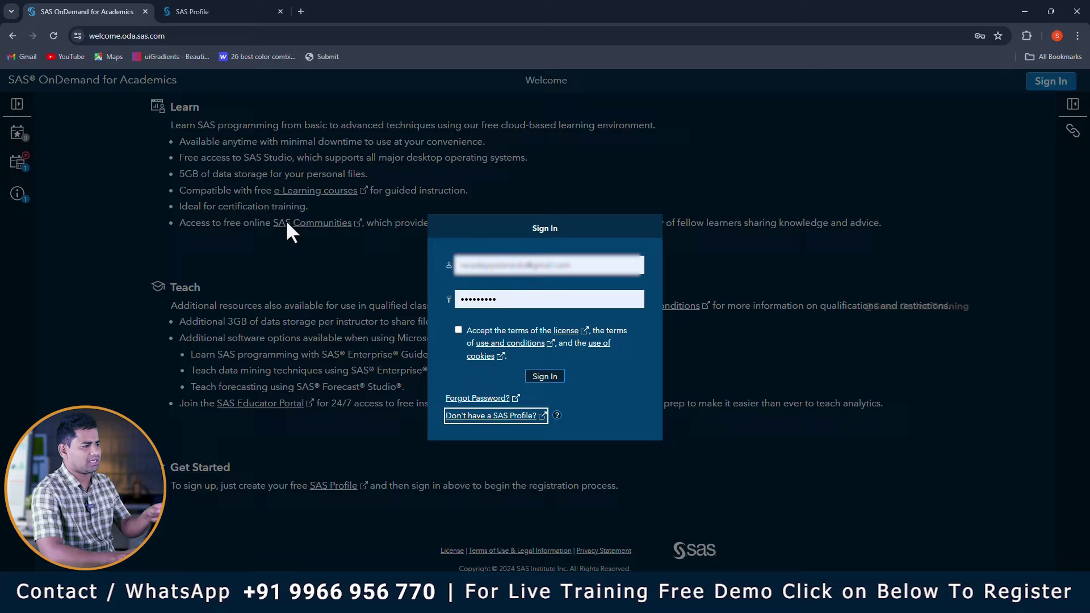
pyautogui.press('Escape')
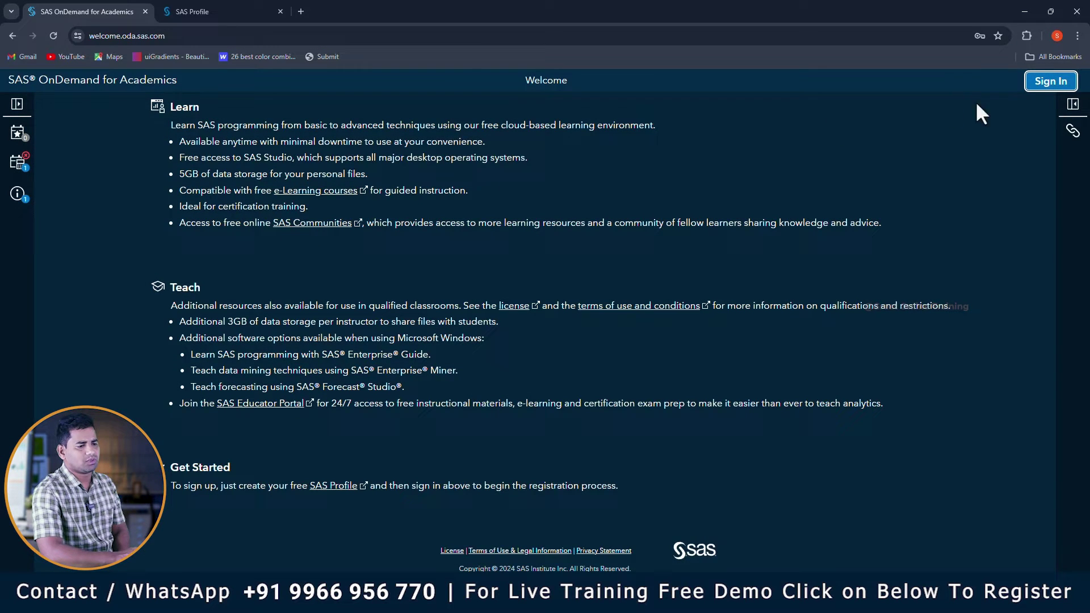
pyautogui.click(1042, 90)
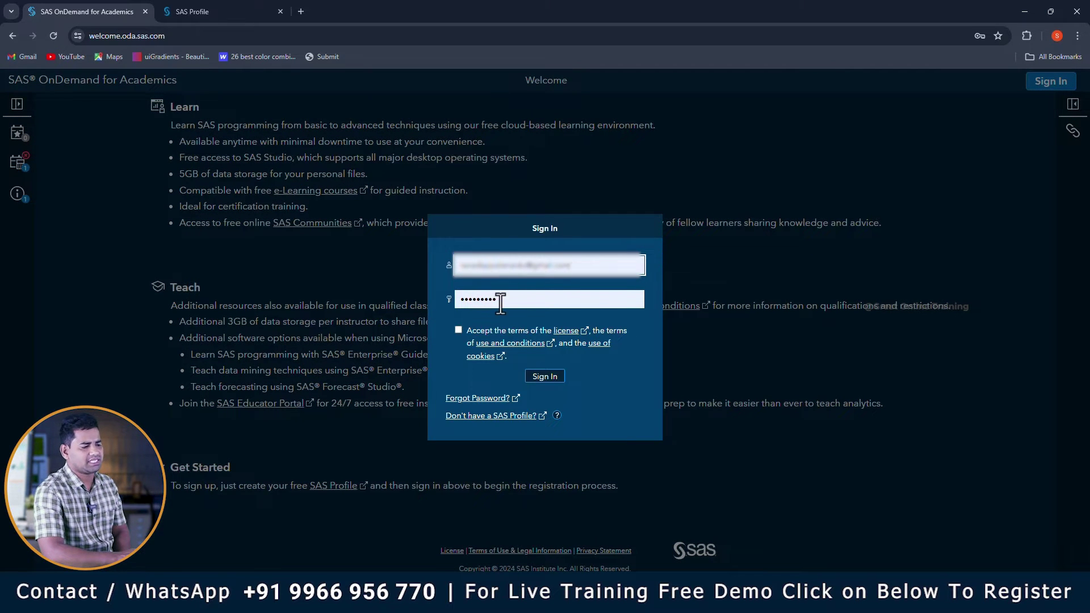
pyautogui.click(457, 332)
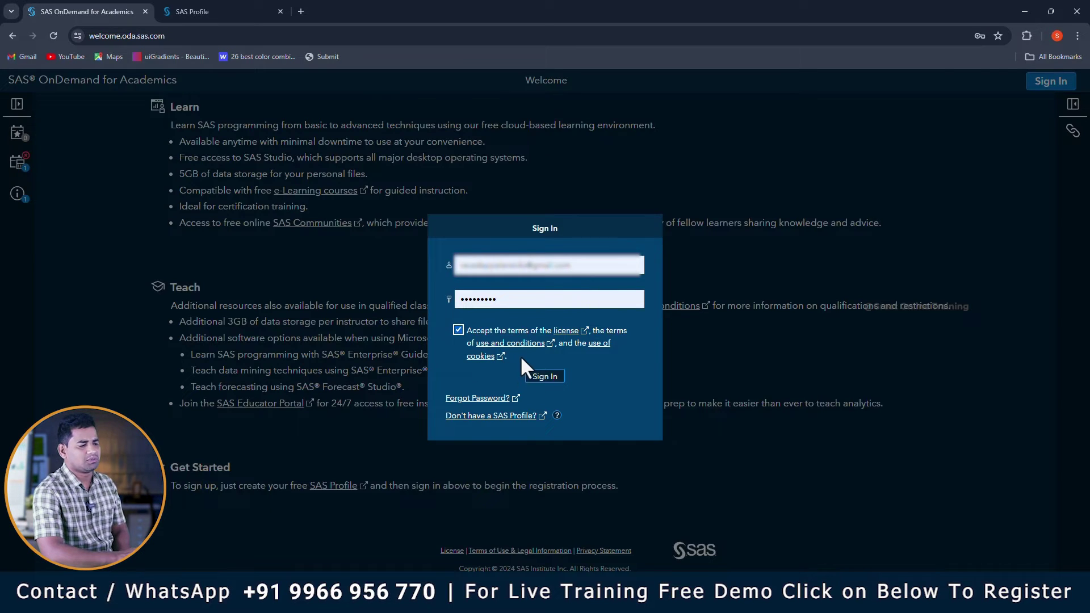
pyautogui.click(546, 379)
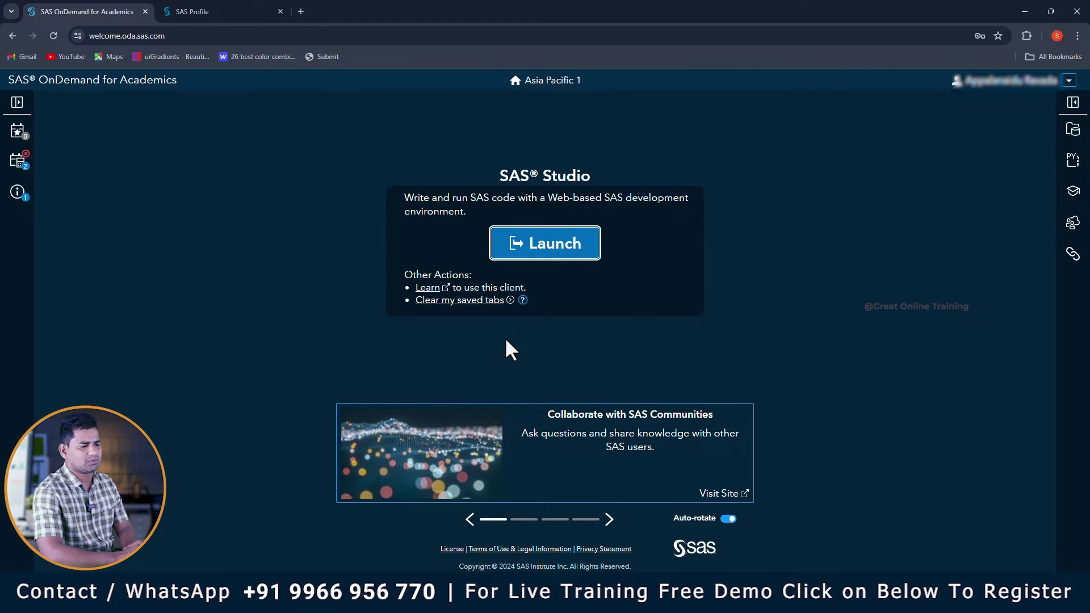
# - Launch SAS Studio, check its LOG and RESULTS tabs, expand Libraries, and return to CODE
pyautogui.click(528, 244)
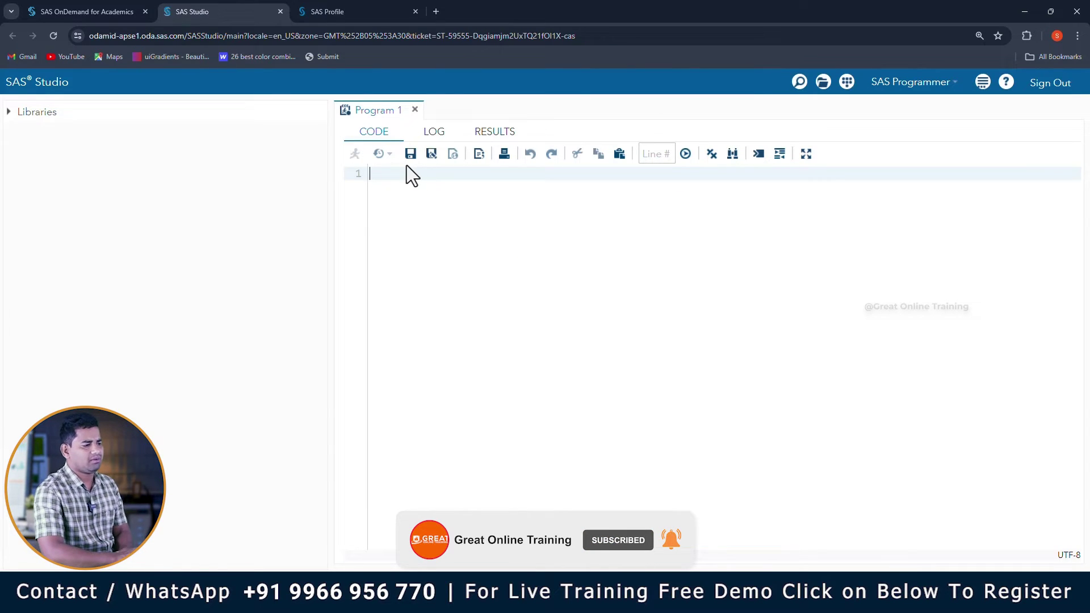
pyautogui.click(375, 134)
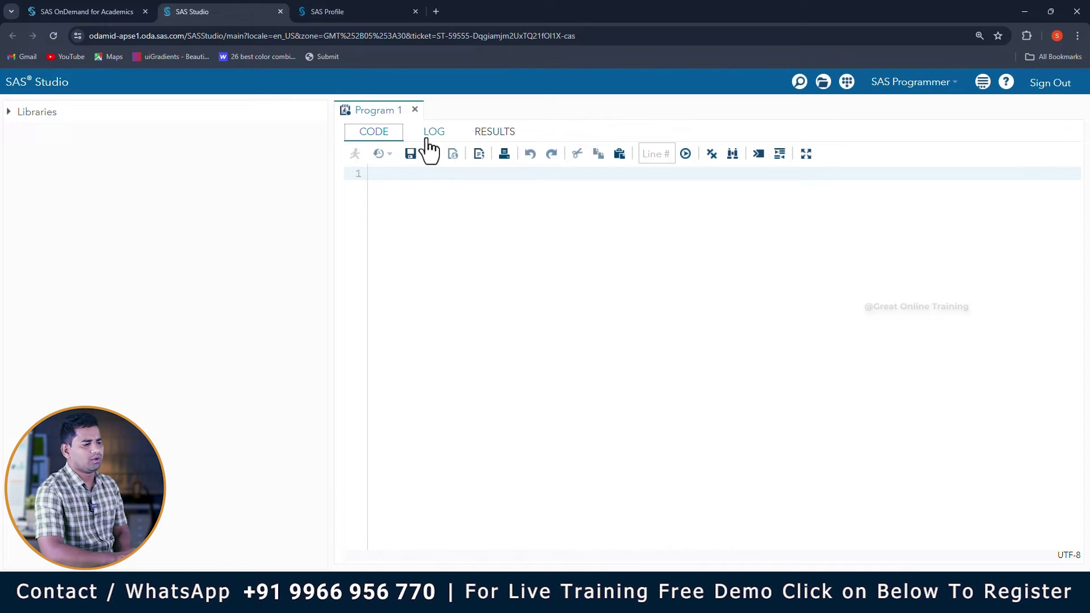
pyautogui.click(429, 139)
pyautogui.click(487, 138)
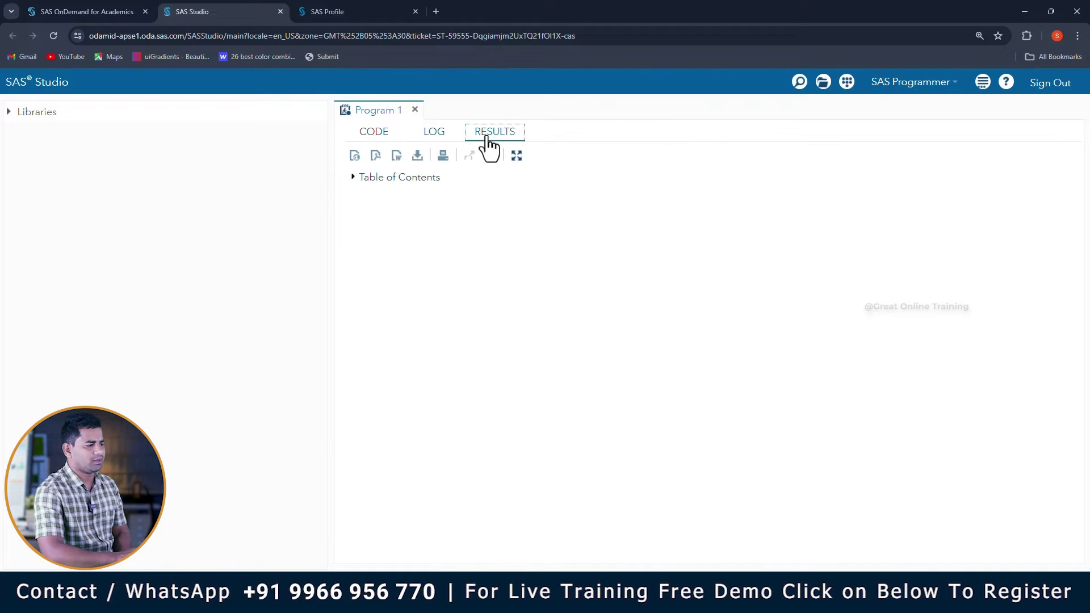
pyautogui.click(45, 116)
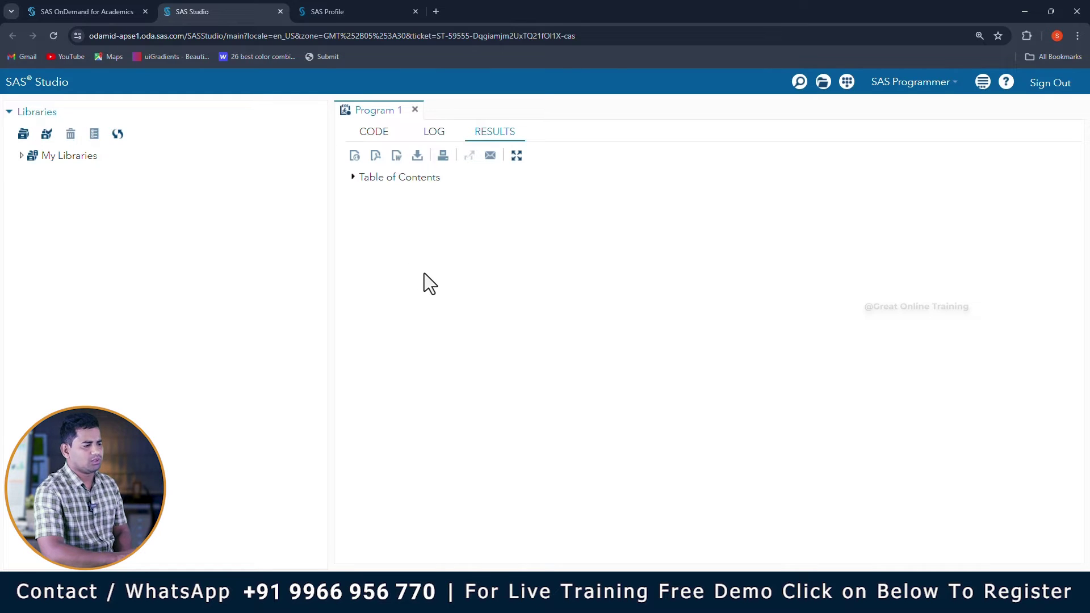
pyautogui.click(378, 141)
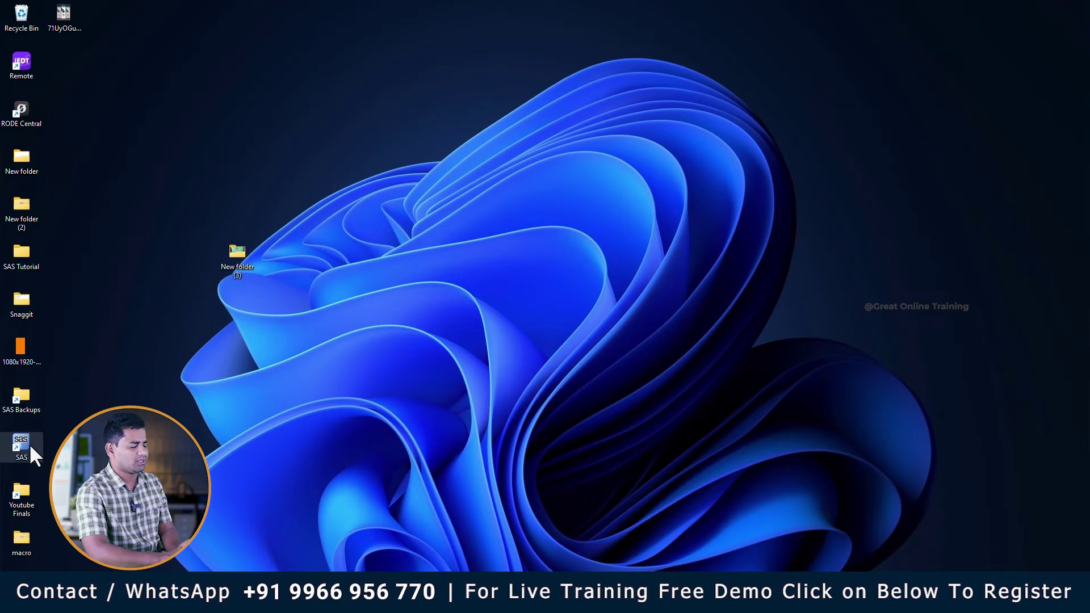
# - Start desktop SAS 9.4, maximize its editor and window, and show the startup Log
pyautogui.doubleClick(30, 444)
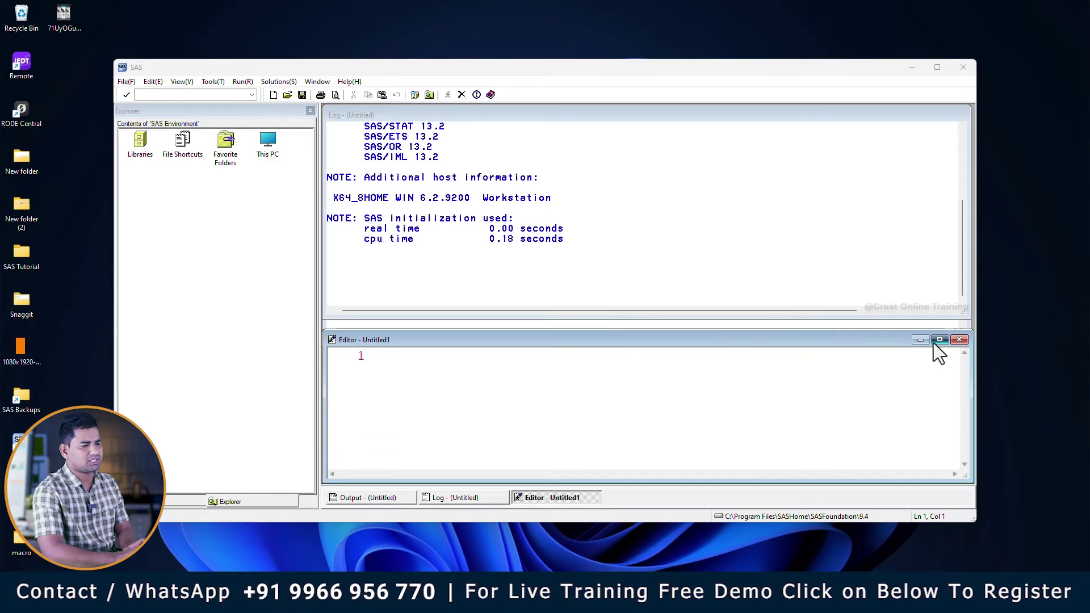
pyautogui.click(937, 340)
pyautogui.click(929, 68)
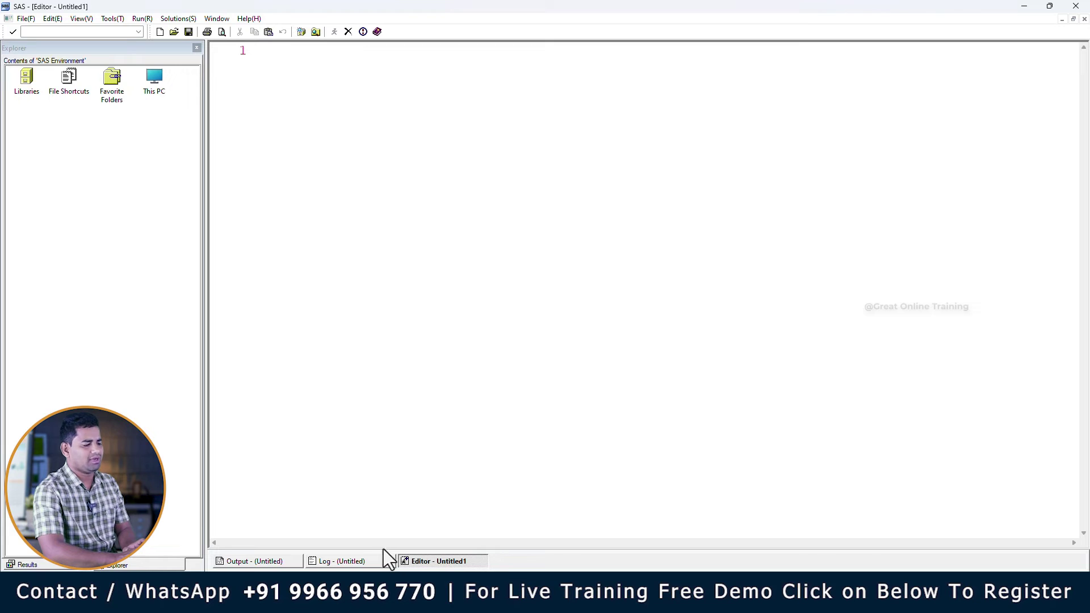
pyautogui.click(367, 560)
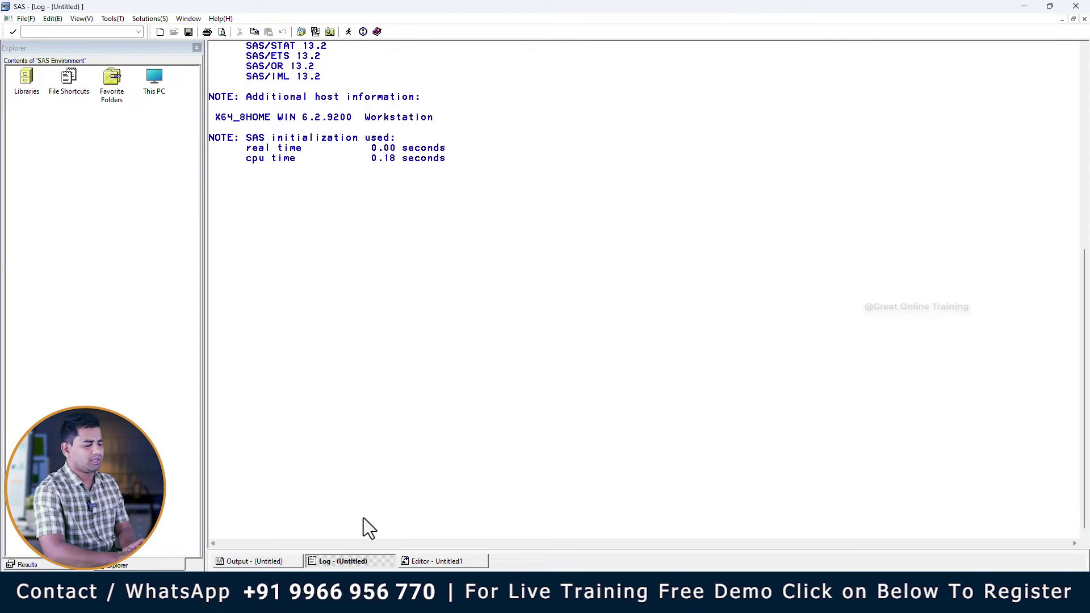
# - Check SAS Studio's empty LOG and RESULTS, then show desktop SAS's empty Output window
pyautogui.click(296, 530)
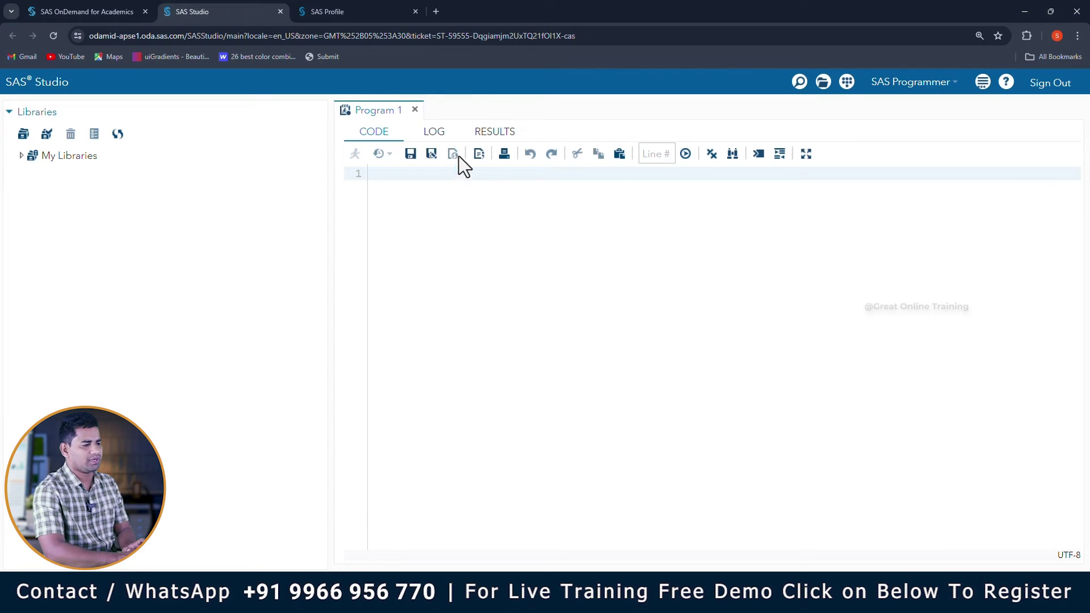
pyautogui.click(441, 136)
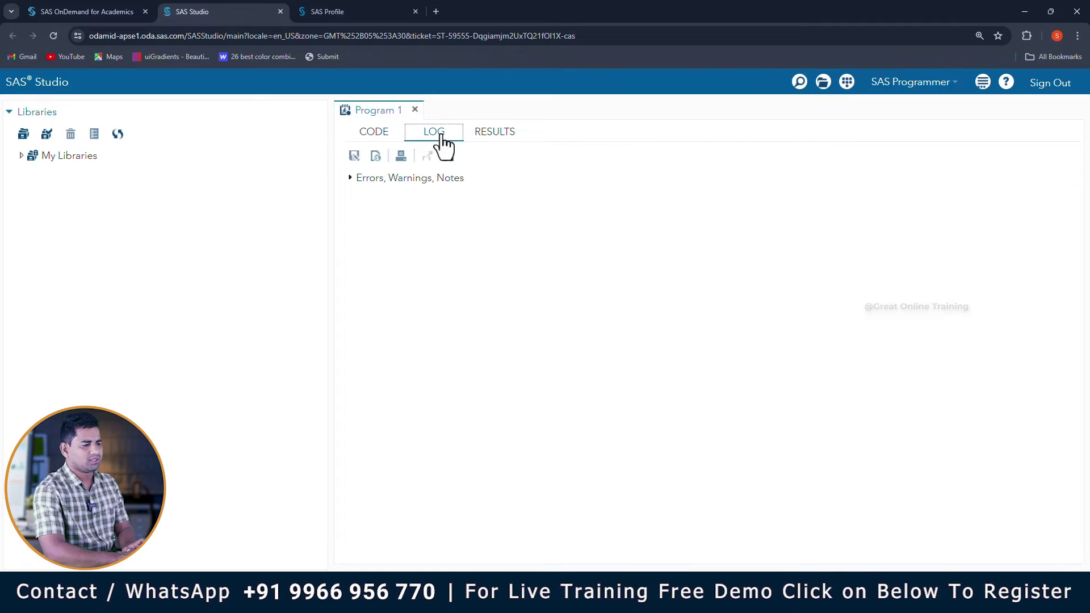
pyautogui.click(494, 132)
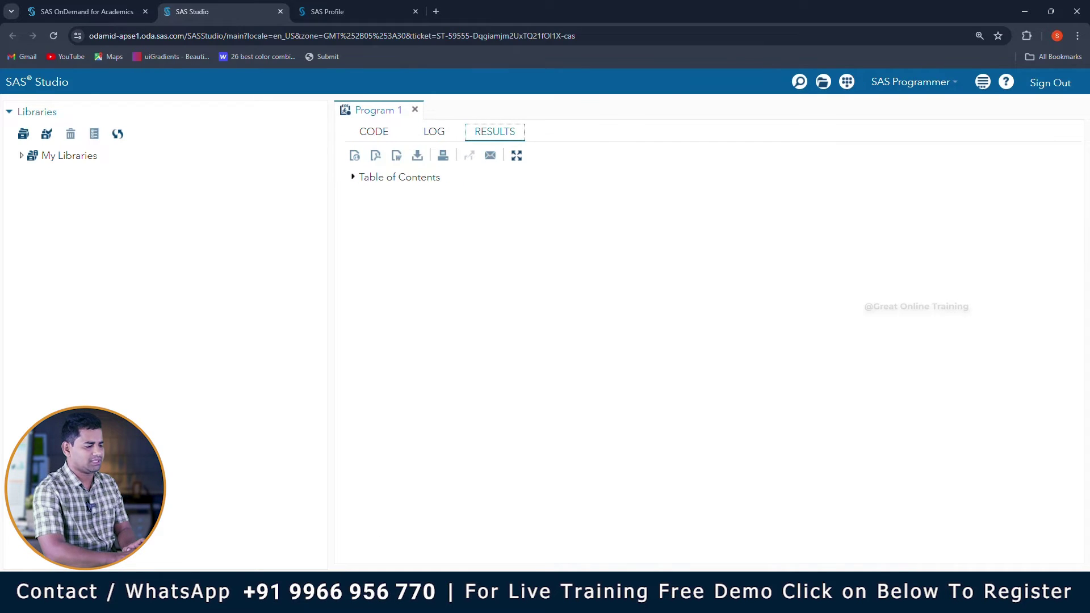
pyautogui.hotkey('alt', 'Tab')
pyautogui.click(266, 562)
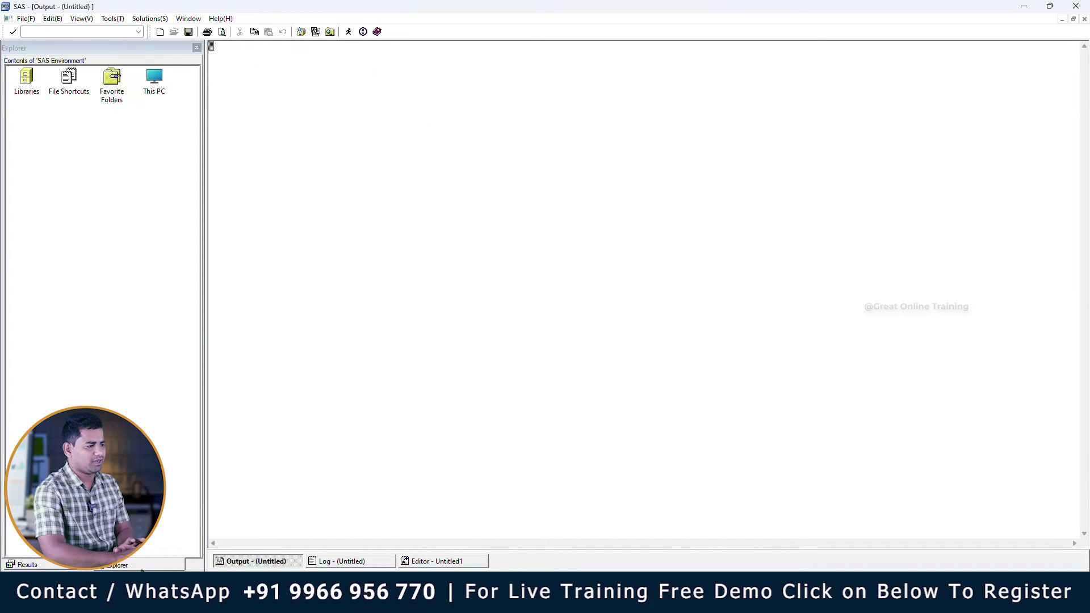
# - List desktop SAS's active libraries in Explorer, then return to SAS Studio
pyautogui.click(69, 217)
pyautogui.doubleClick(28, 91)
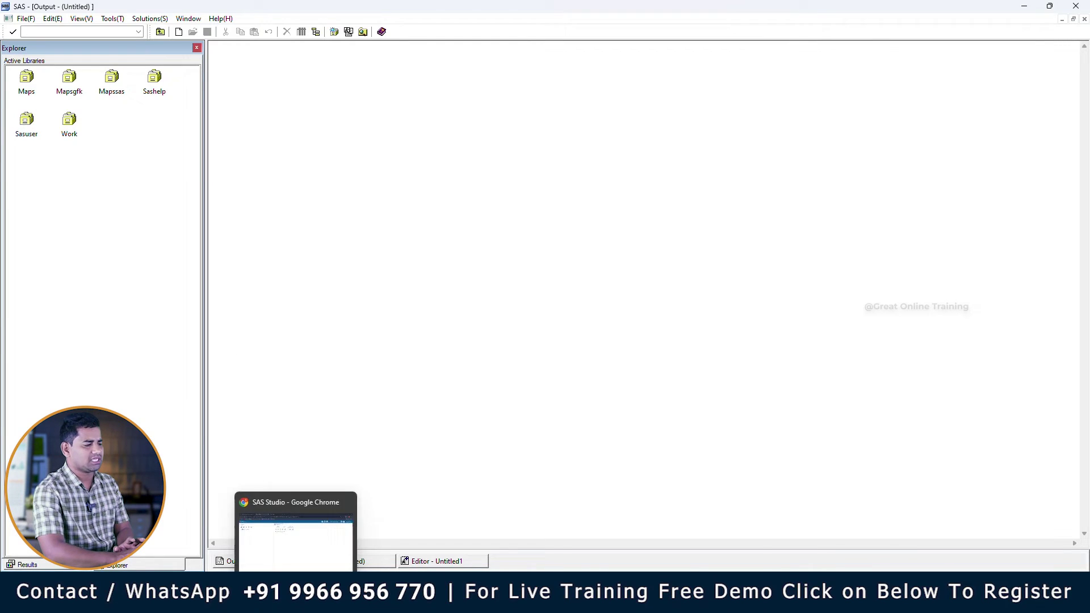
pyautogui.click(295, 596)
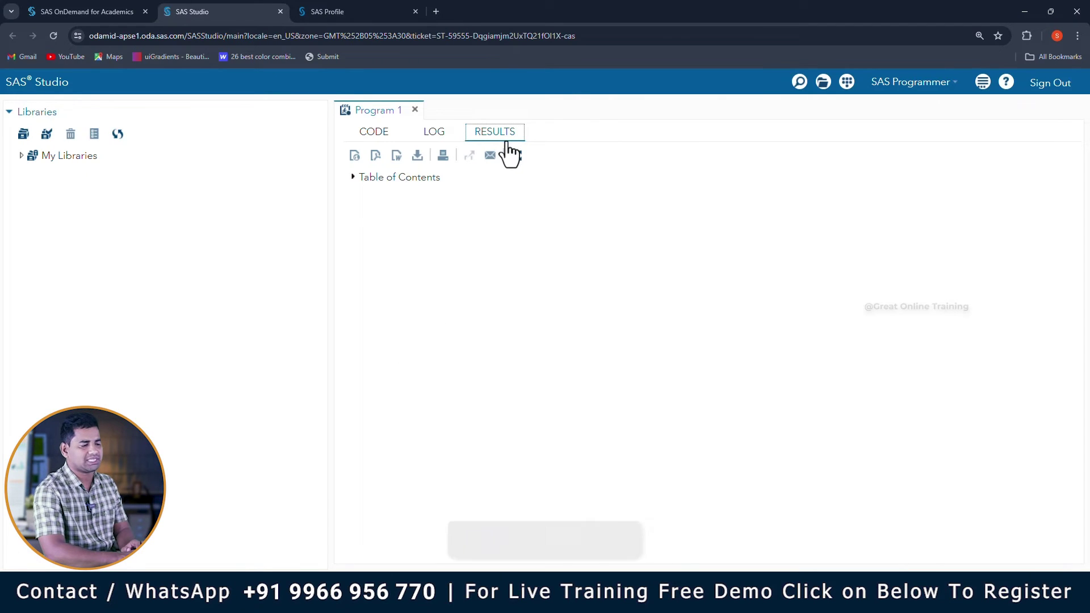
# - Enter proc print data=sashelp.class; and expand My Libraries > SASHELP to browse its tables
pyautogui.click(376, 134)
pyautogui.click(390, 194)
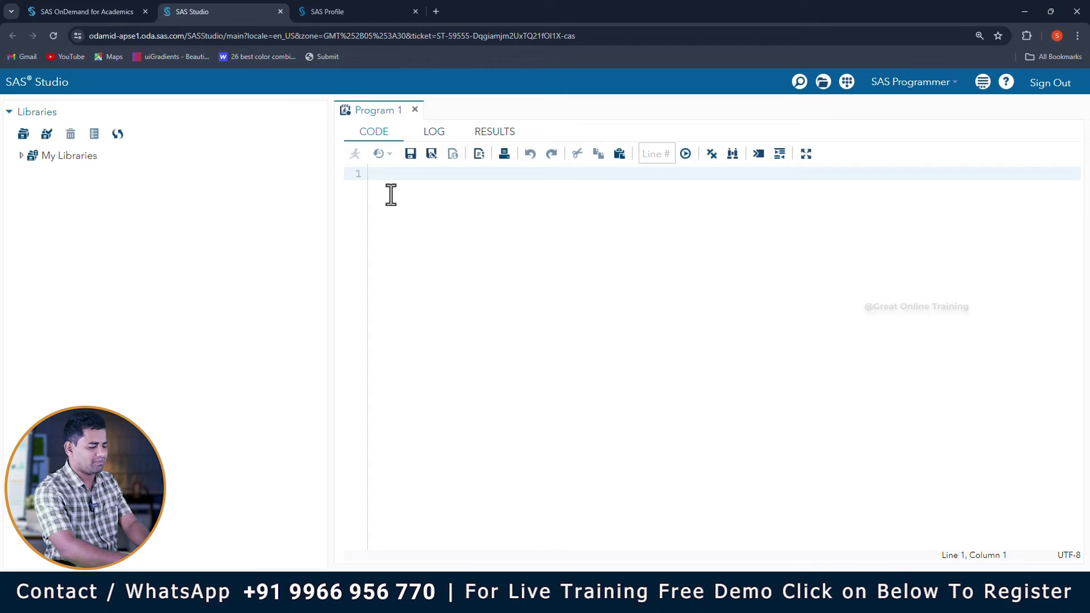
pyautogui.write('proc')
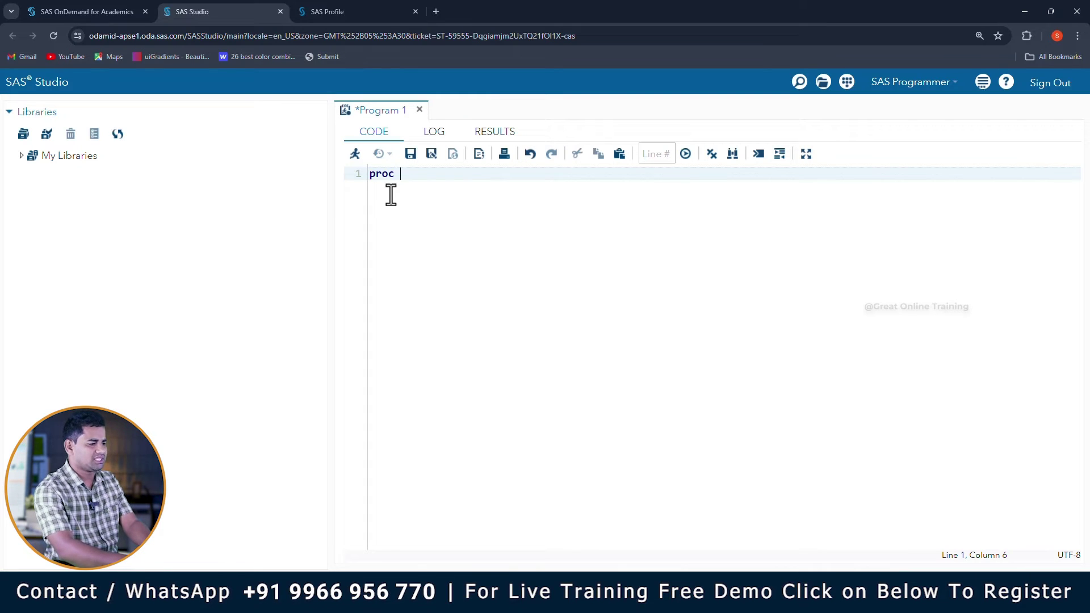
pyautogui.write(' prin')
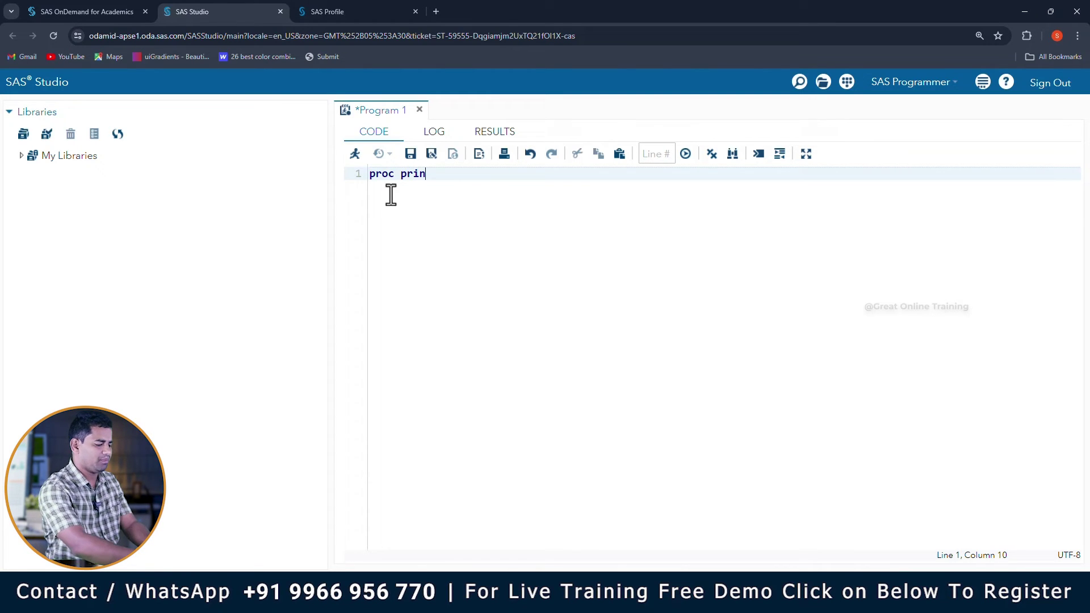
pyautogui.write('t data')
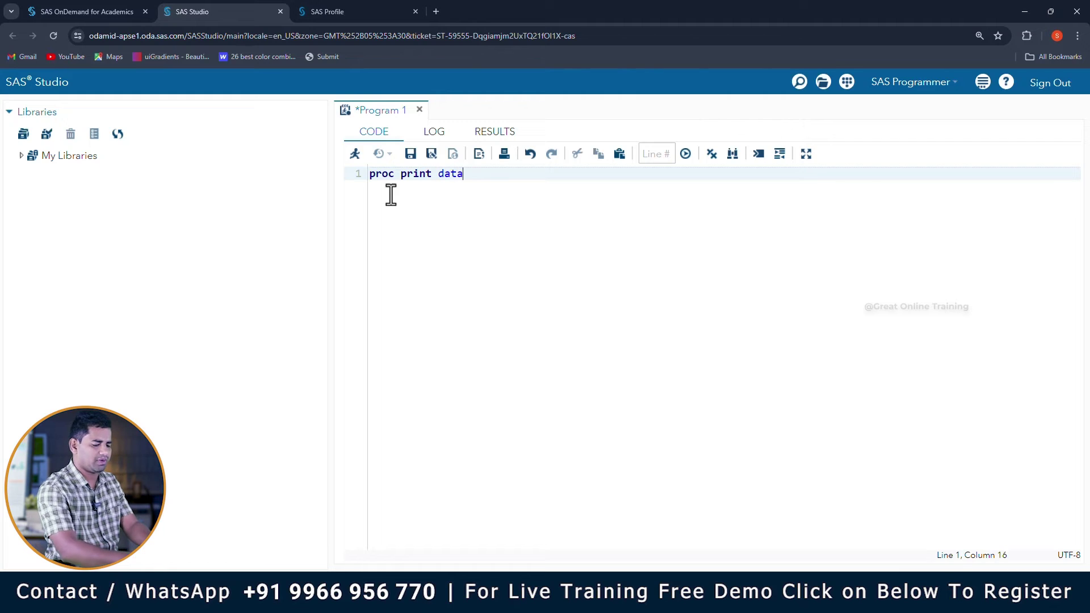
pyautogui.write('=sas')
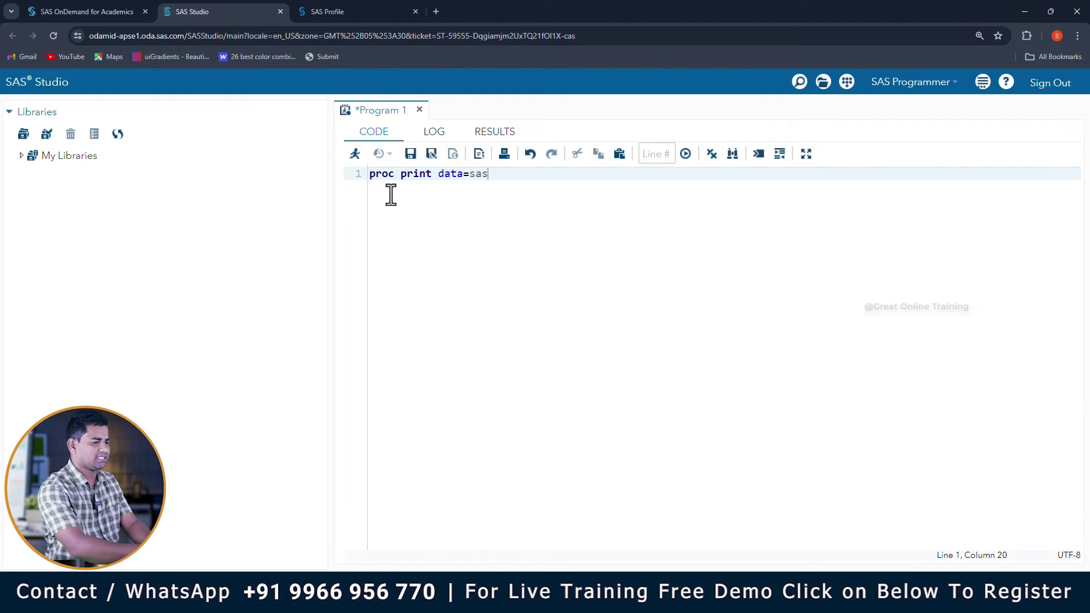
pyautogui.write('help')
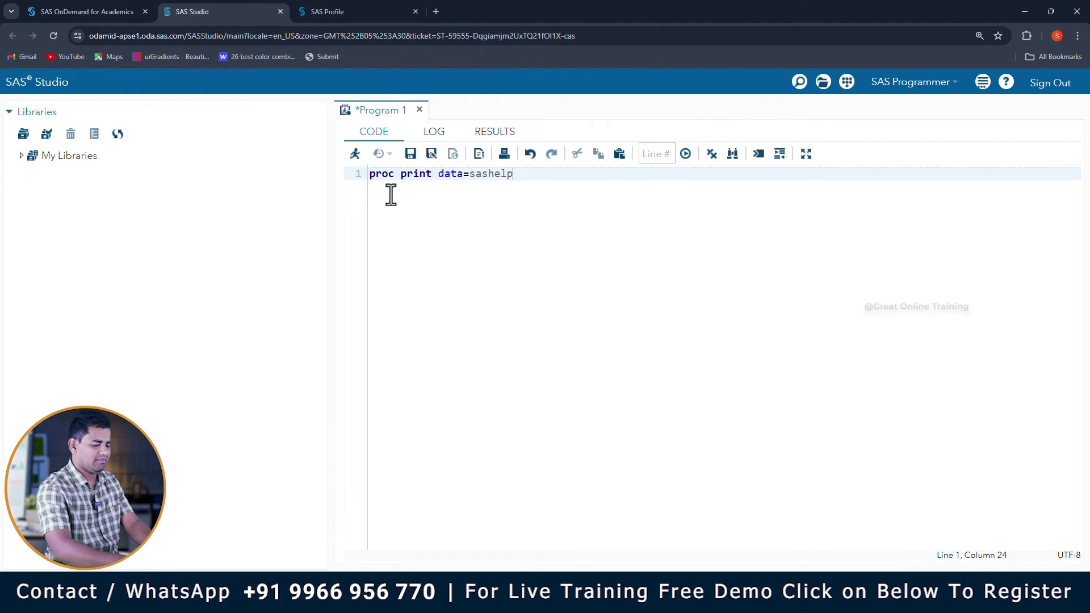
pyautogui.write('.class;')
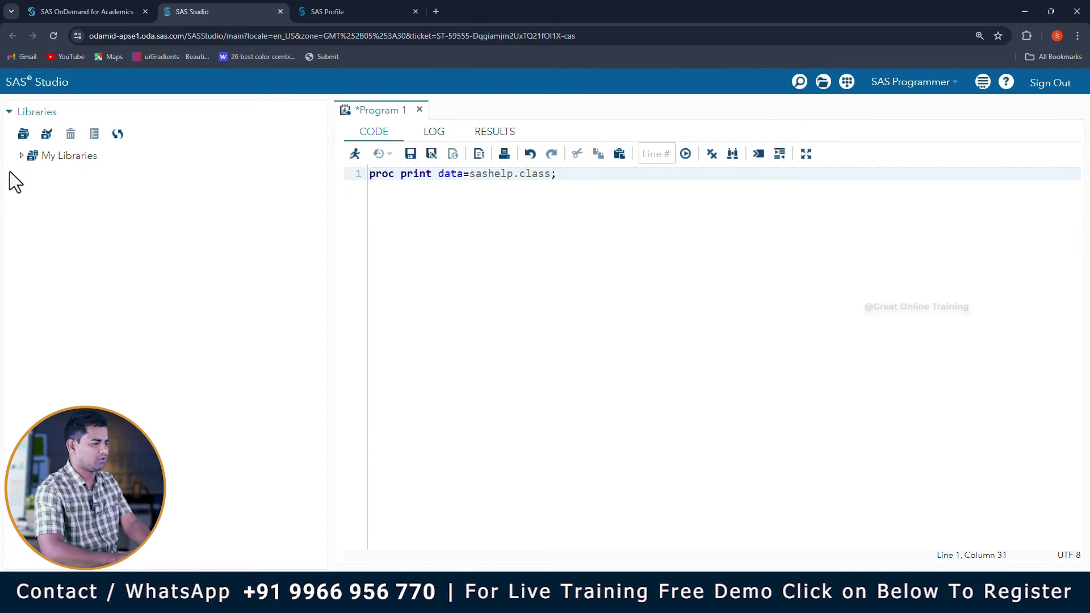
pyautogui.click(20, 156)
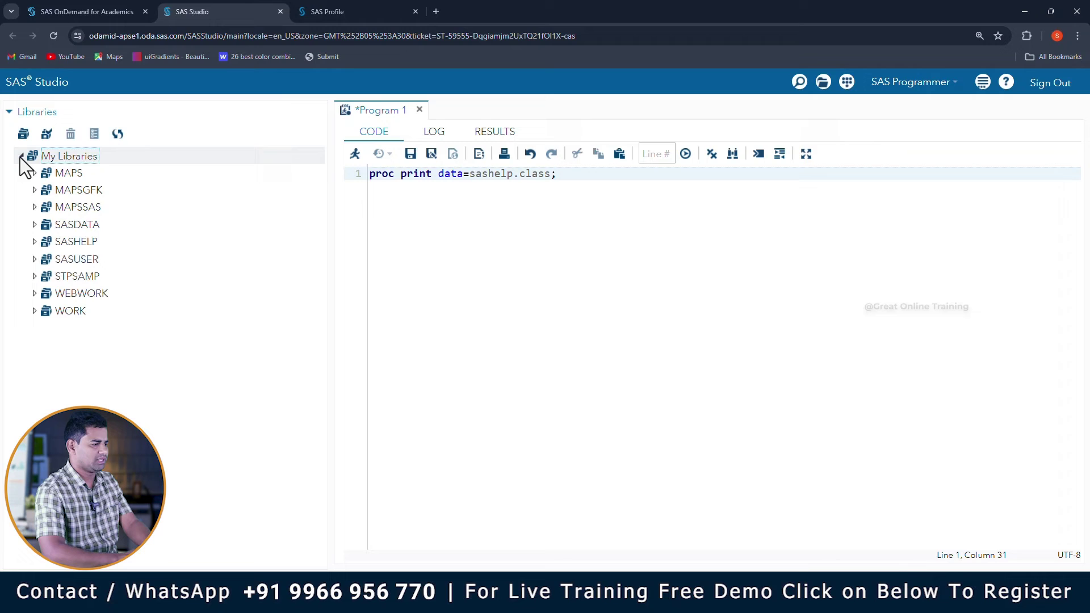
pyautogui.click(37, 242)
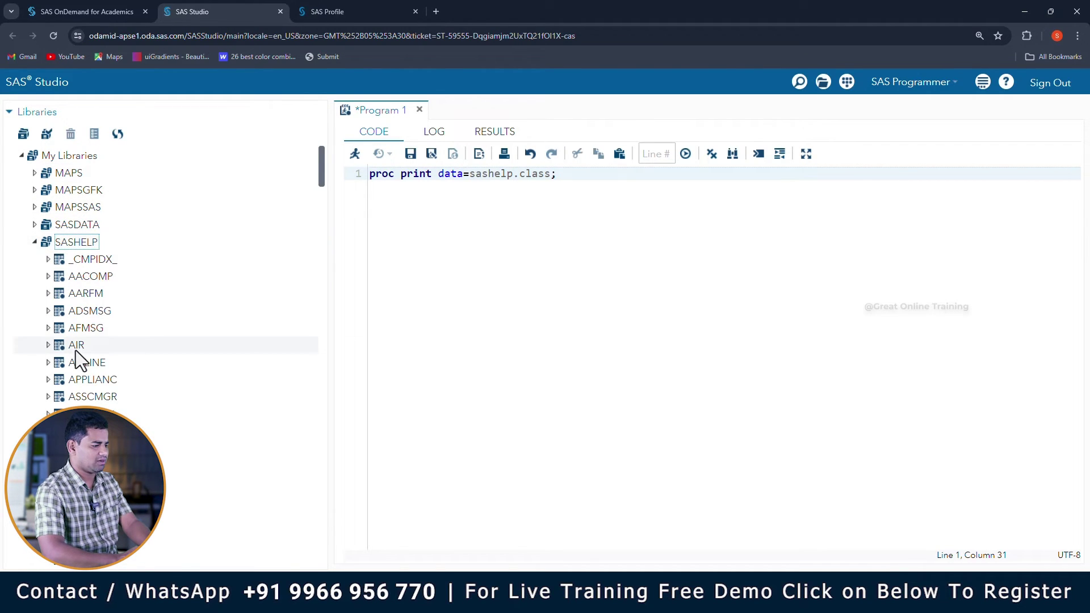
pyautogui.scroll(-2, 76, 349)
pyautogui.scroll(-2, 76, 349)
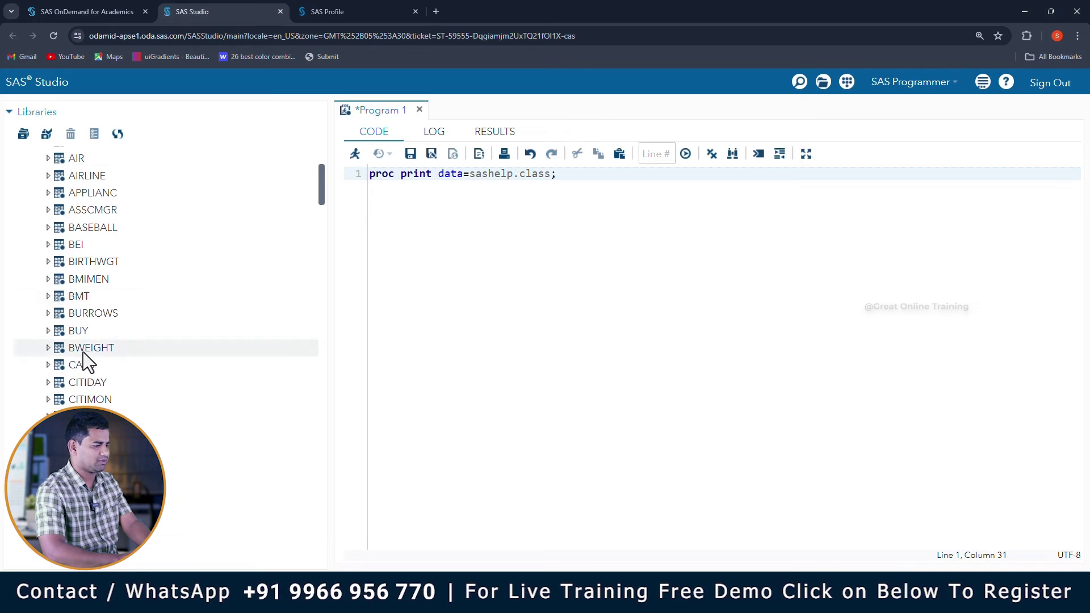
pyautogui.scroll(-1, 79, 373)
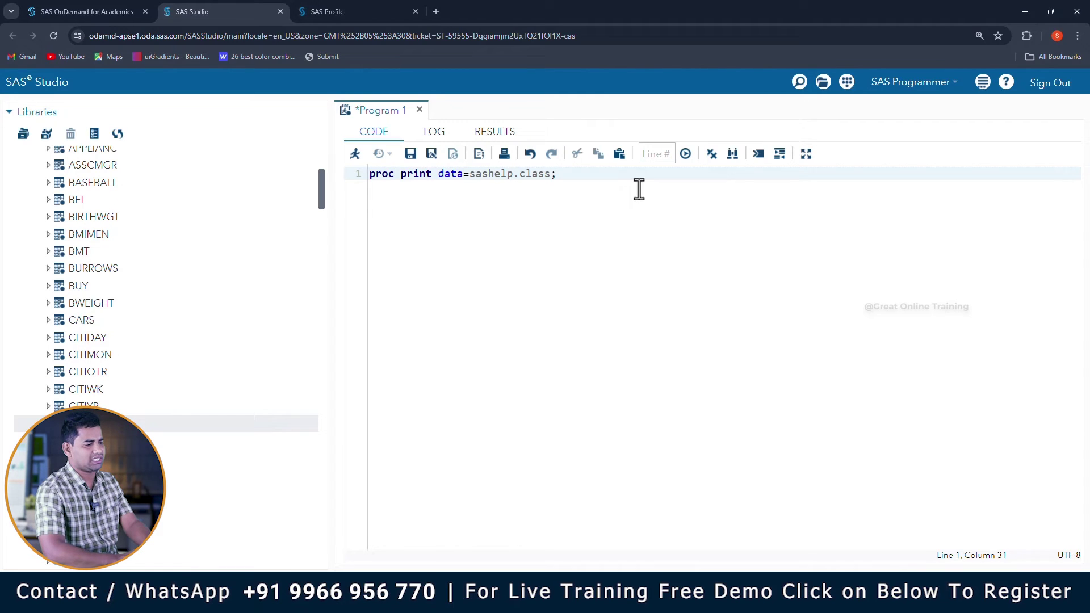
# - Add run; on the next line and select both code lines
pyautogui.press('Return')
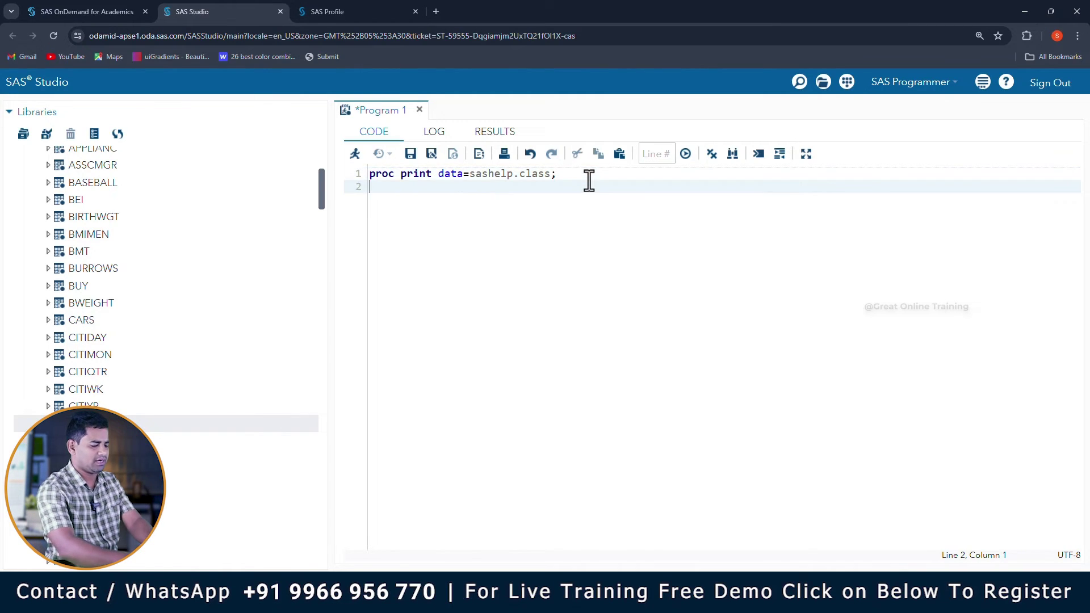
pyautogui.write('run;')
pyautogui.press('Return')
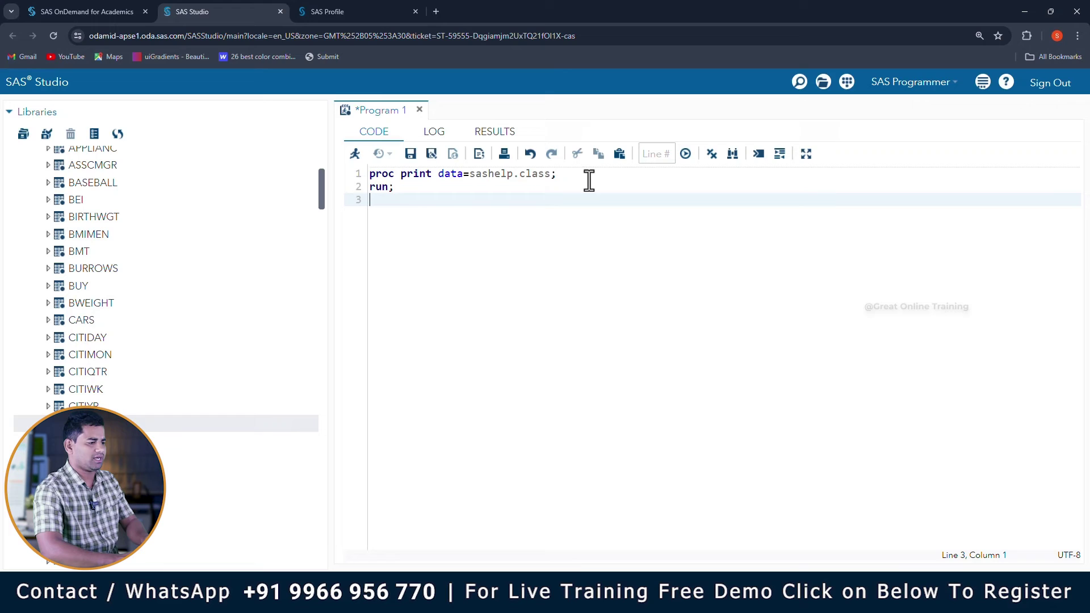
pyautogui.moveTo(410, 188); pyautogui.dragTo(356, 179)
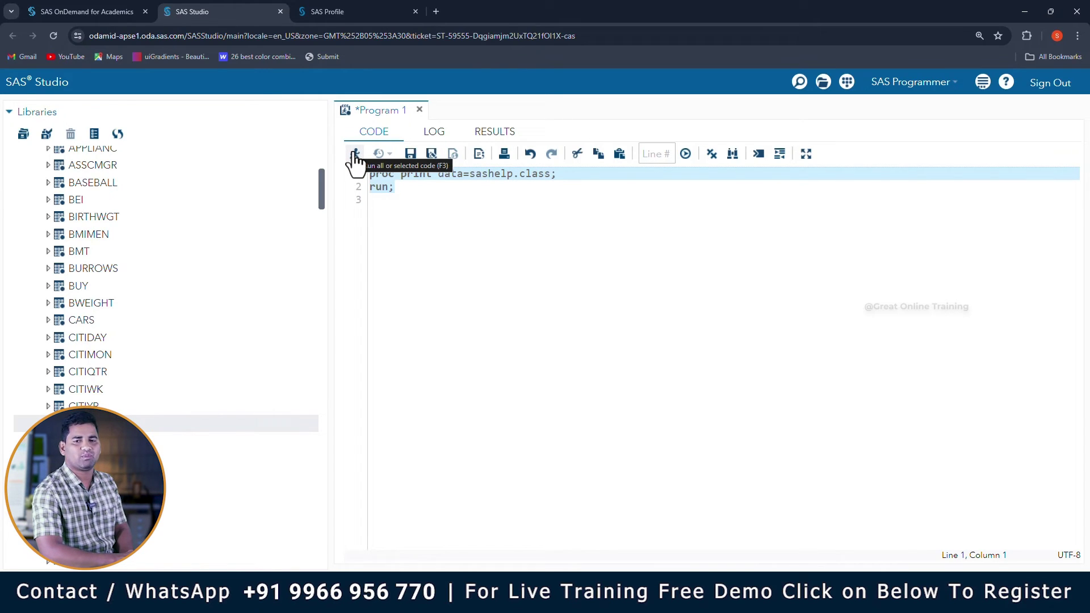
# - Run the proc print, then reselect both code lines to copy into desktop SAS 9.4
pyautogui.click(354, 152)
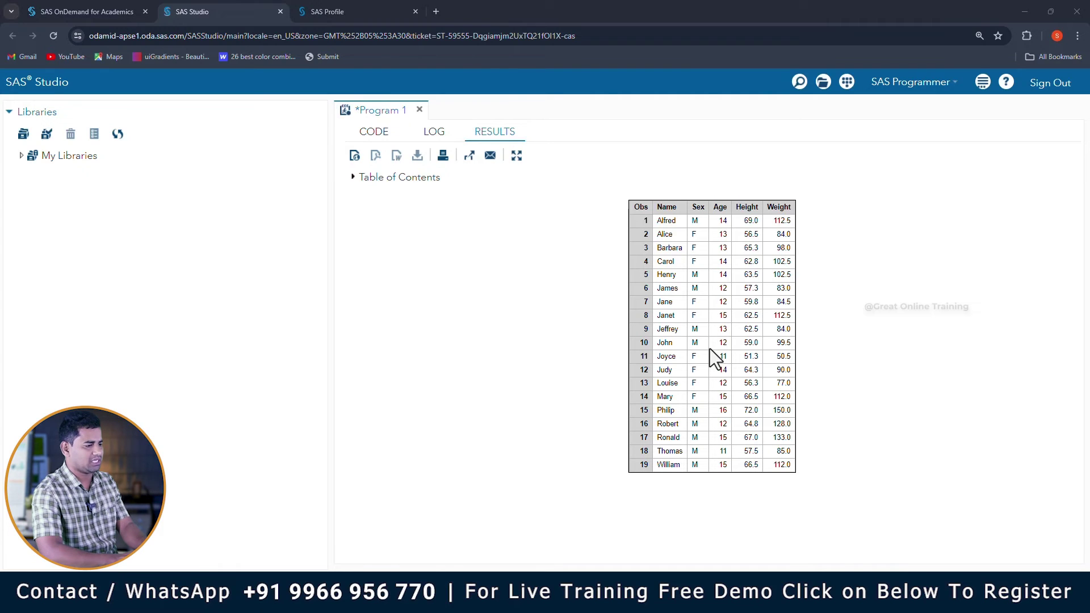
pyautogui.press('super')
pyautogui.click(370, 136)
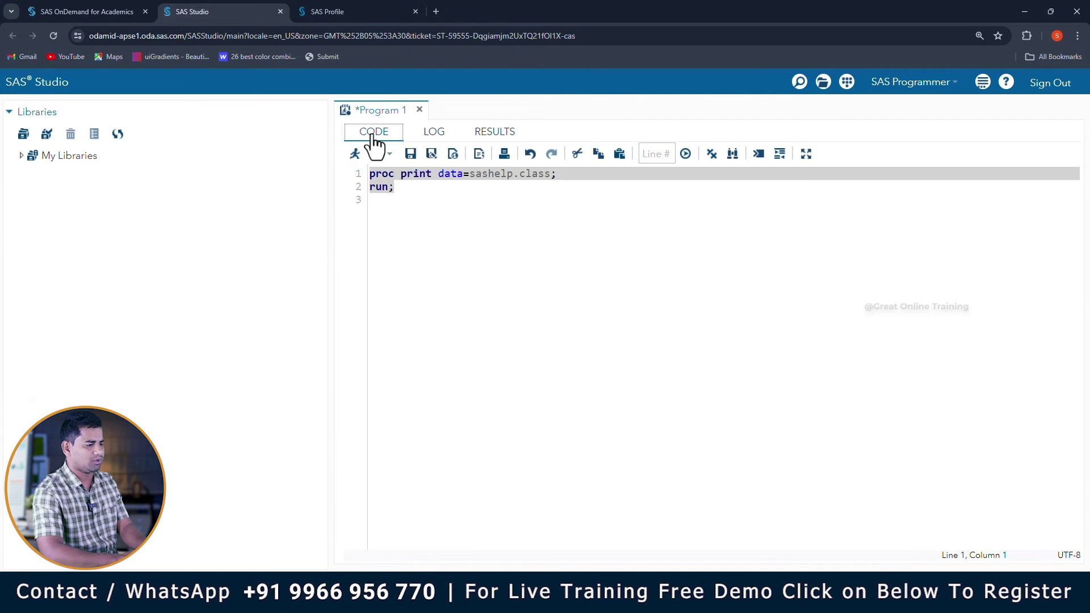
pyautogui.click(407, 207)
pyautogui.moveTo(403, 206); pyautogui.dragTo(368, 174)
pyautogui.hotkey('ctrl', 'c')
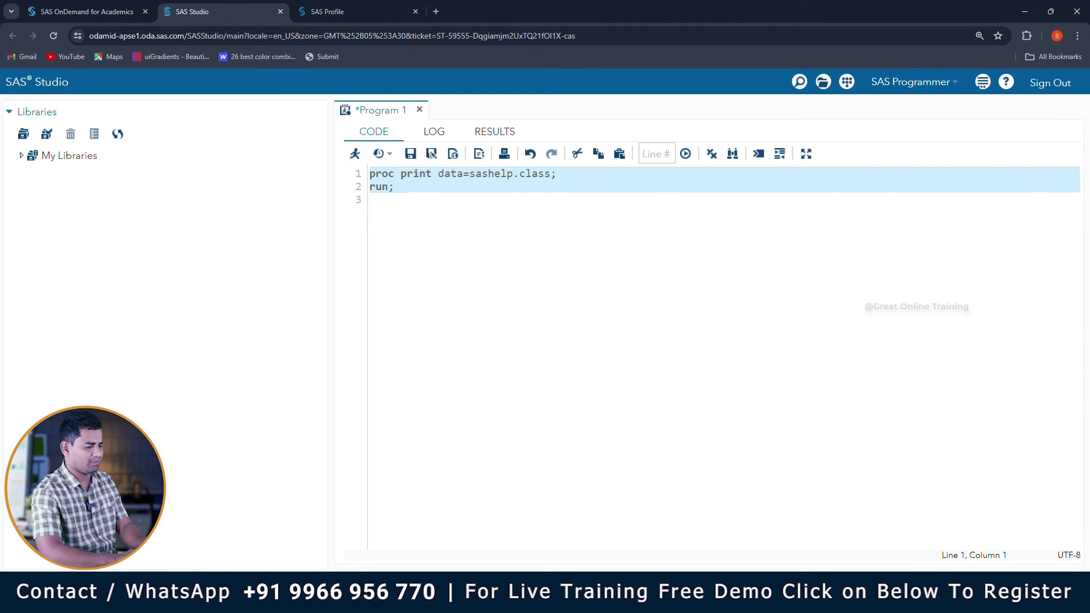
pyautogui.hotkey('alt', 'Tab')
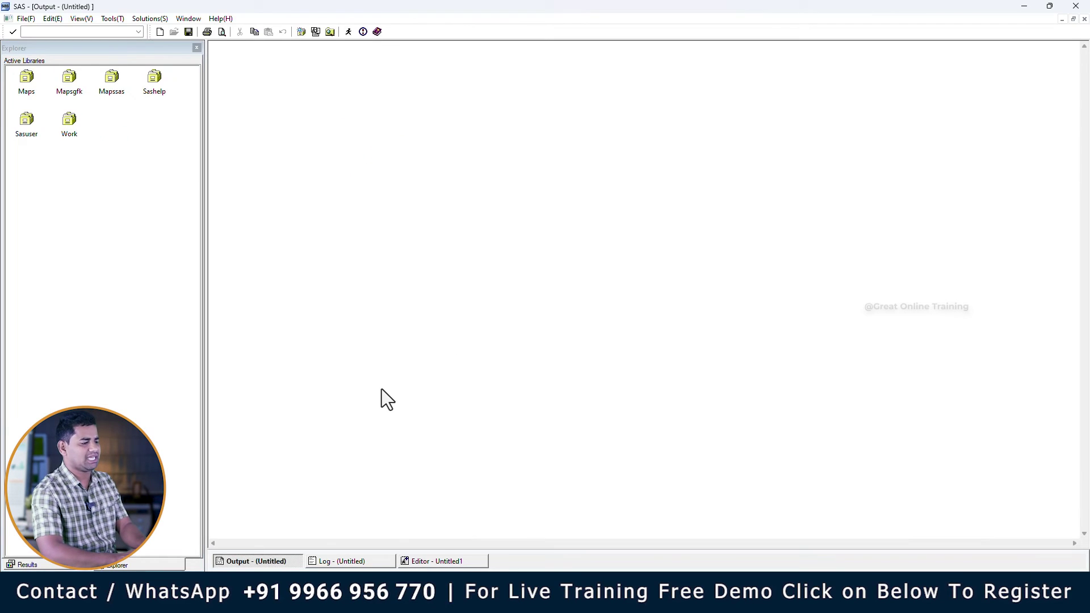
# - Paste and submit 'proc print data=sashelp.class; run;' in desktop SAS 9.4, then return to SAS Studio
pyautogui.click(431, 561)
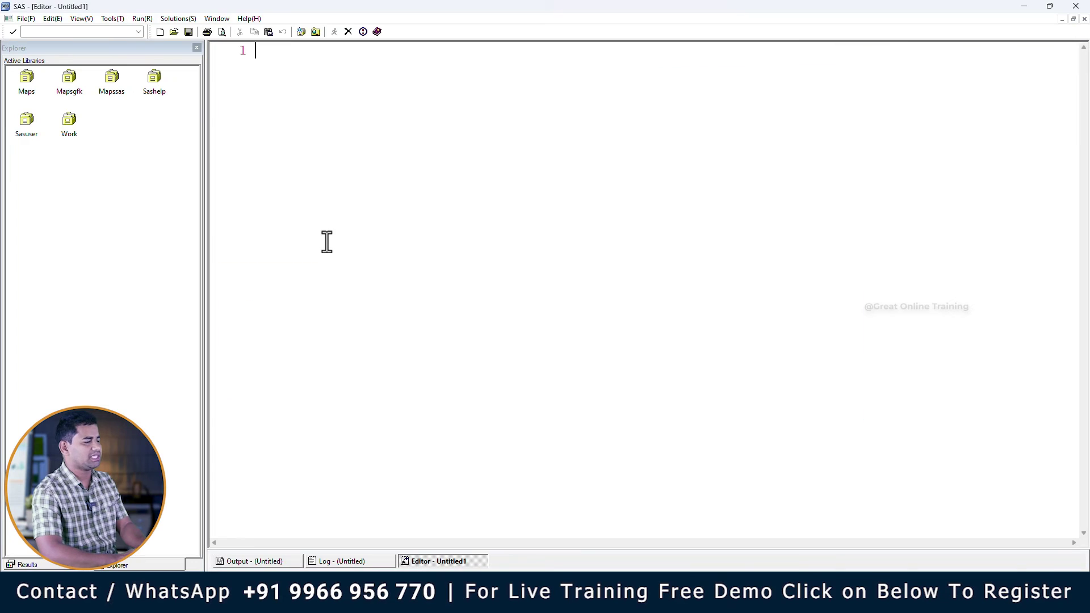
pyautogui.hotkey('ctrl', 'v')
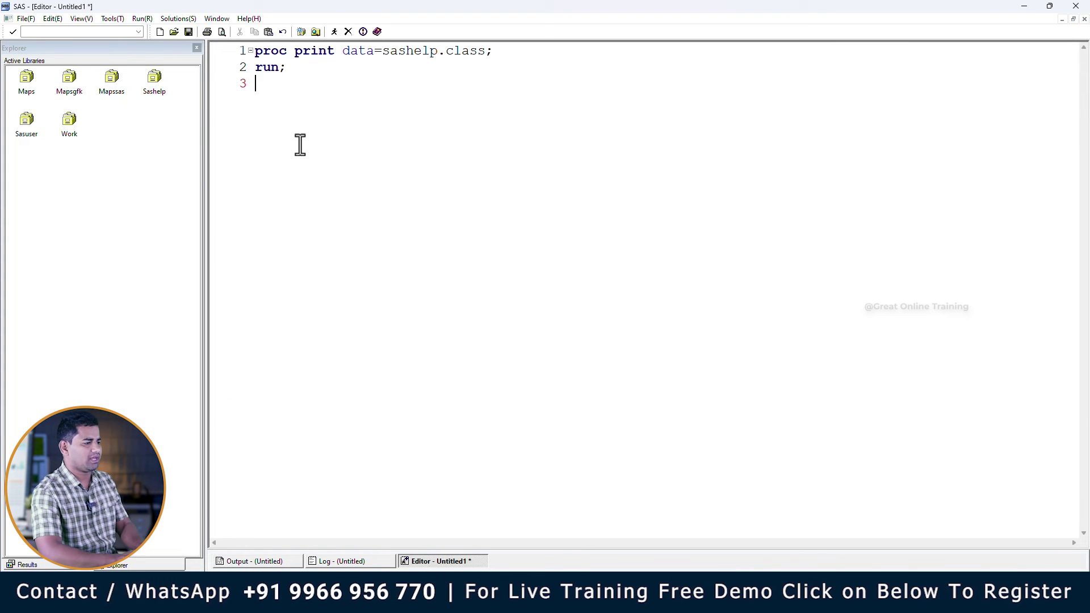
pyautogui.moveTo(289, 69); pyautogui.dragTo(243, 50)
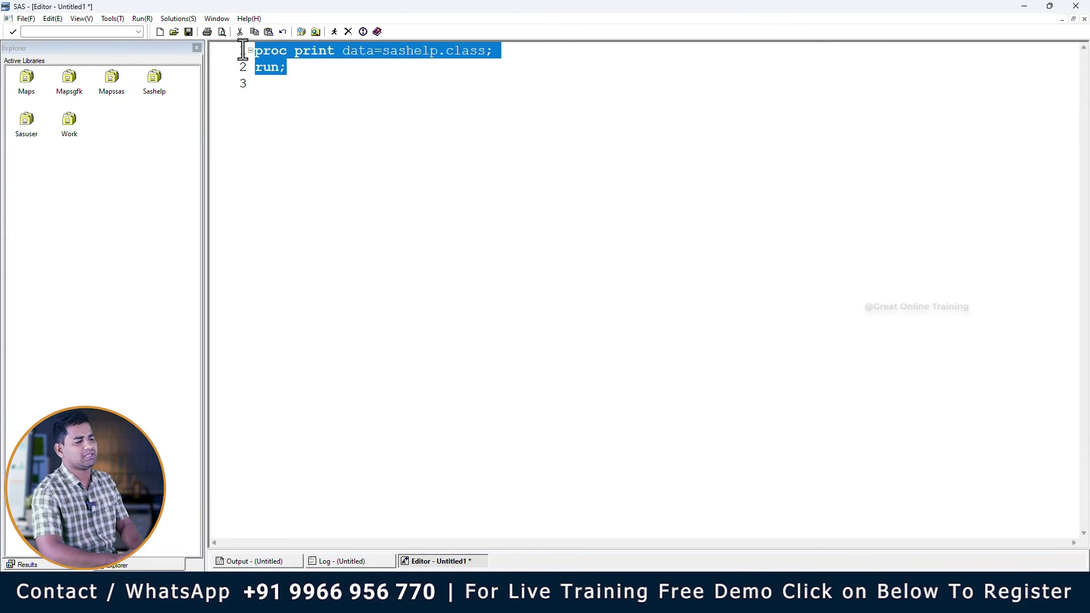
pyautogui.click(334, 31)
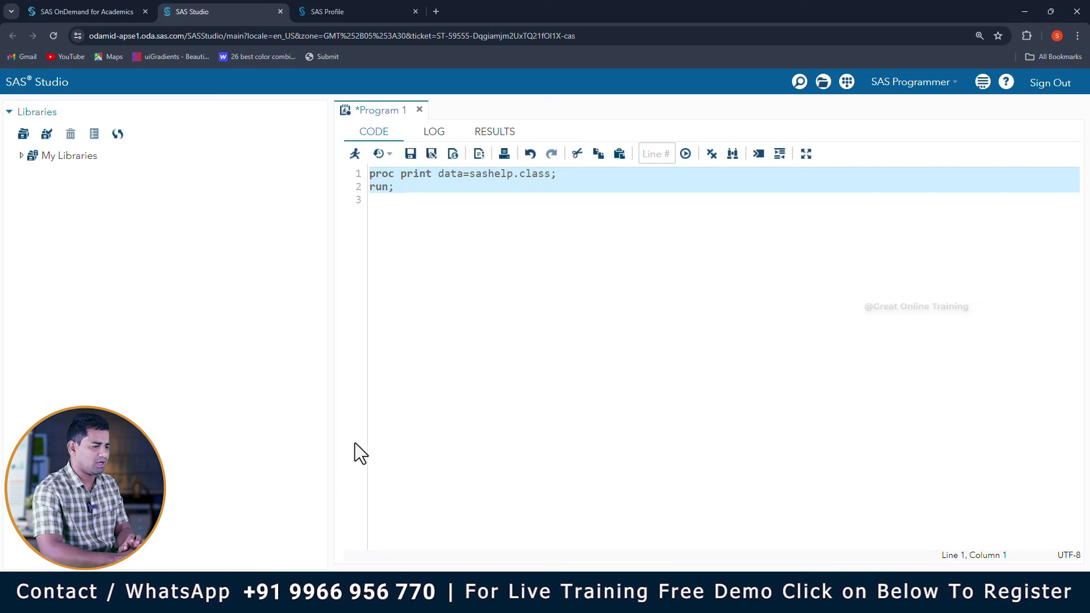
pyautogui.click(396, 414)
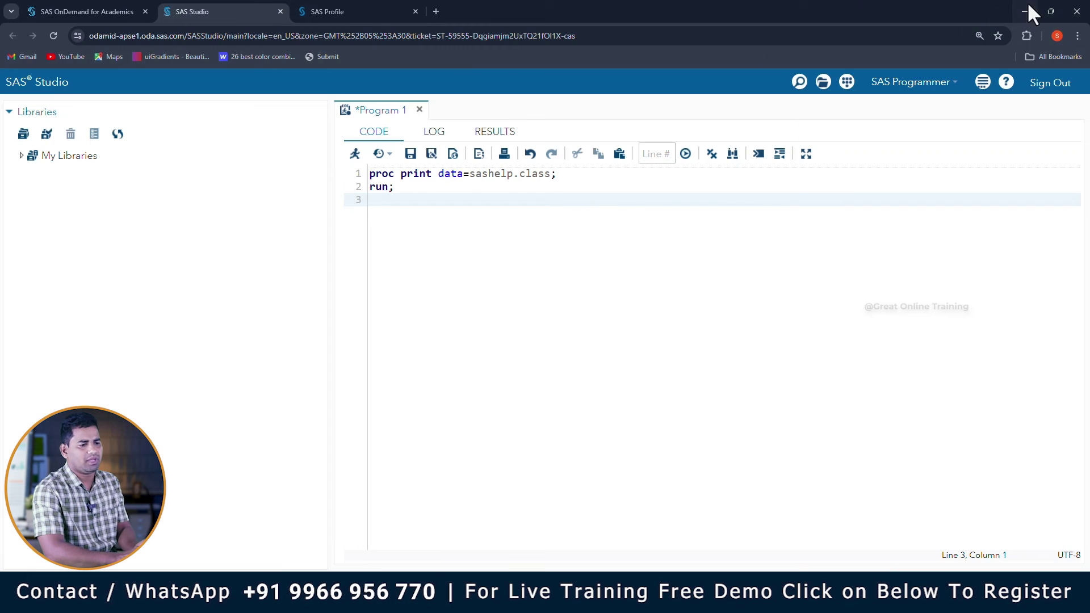
# - Snap Chrome with SAS Studio to the left half and desktop SAS's class output to the right
pyautogui.moveTo(1049, 10)
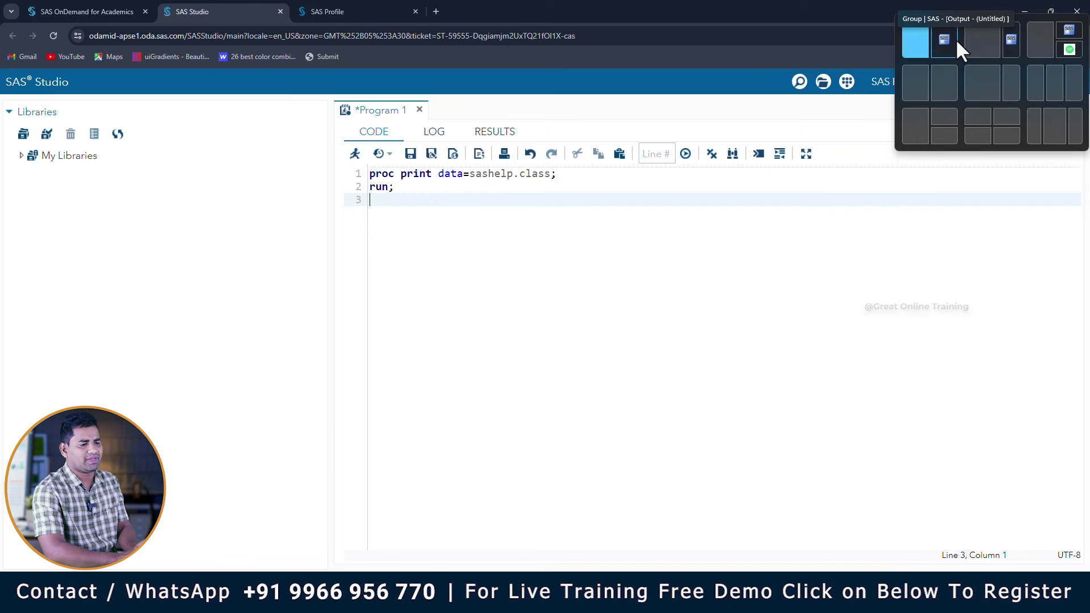
pyautogui.click(917, 35)
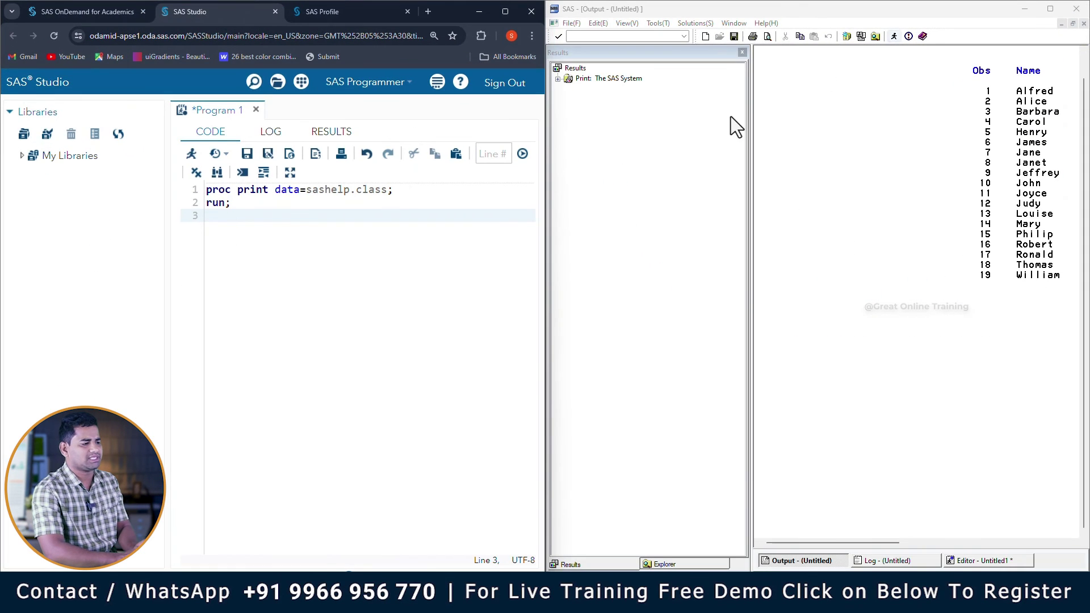